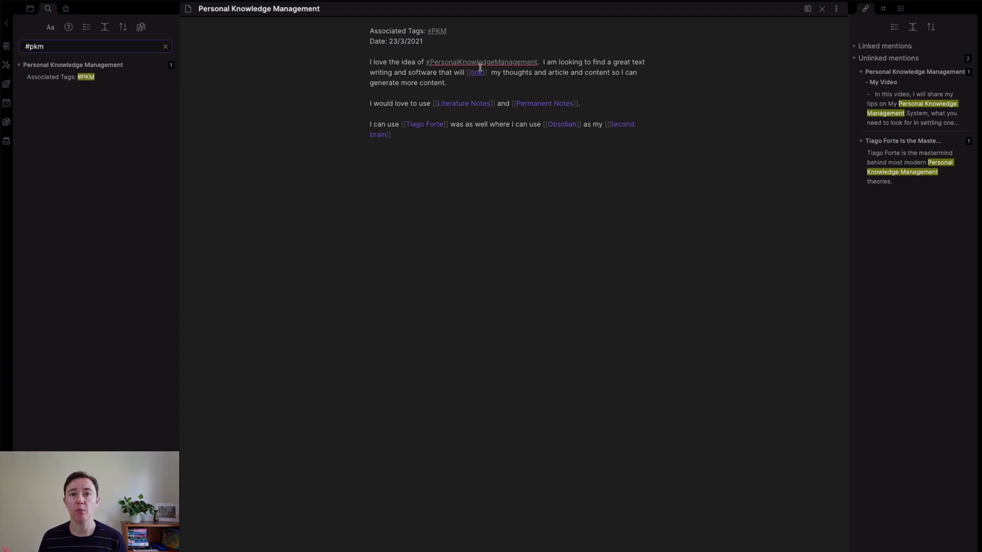
# Show the vault's file list again, then expand and collapse the Linked mentions list
pyautogui.hotkey('ctrl', 'shift', 'e')
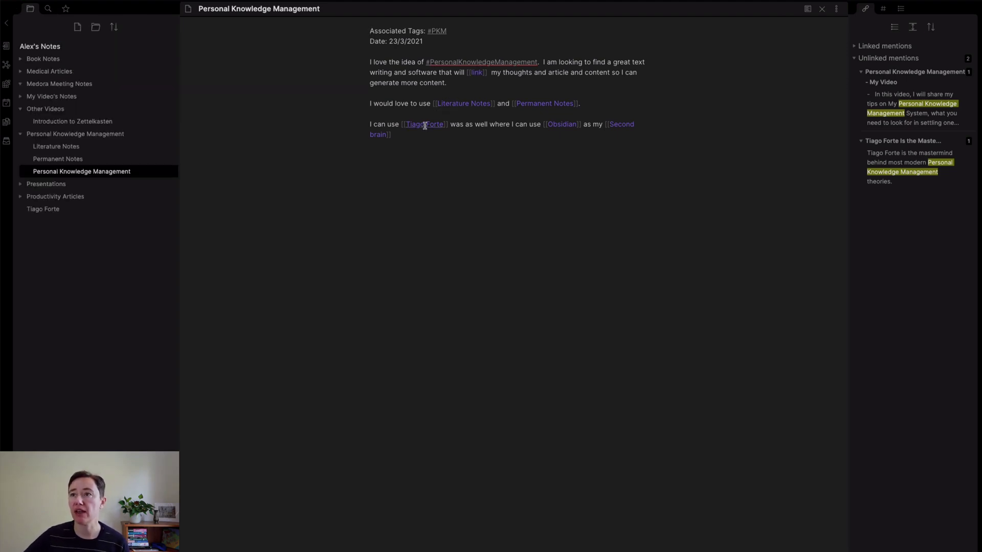
pyautogui.moveTo(929, 183)
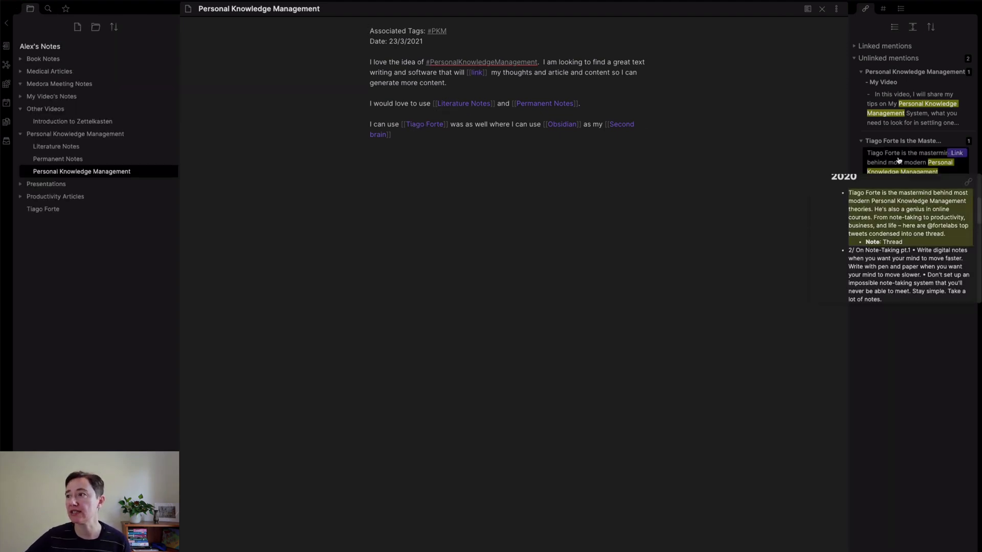
pyautogui.moveTo(860, 103)
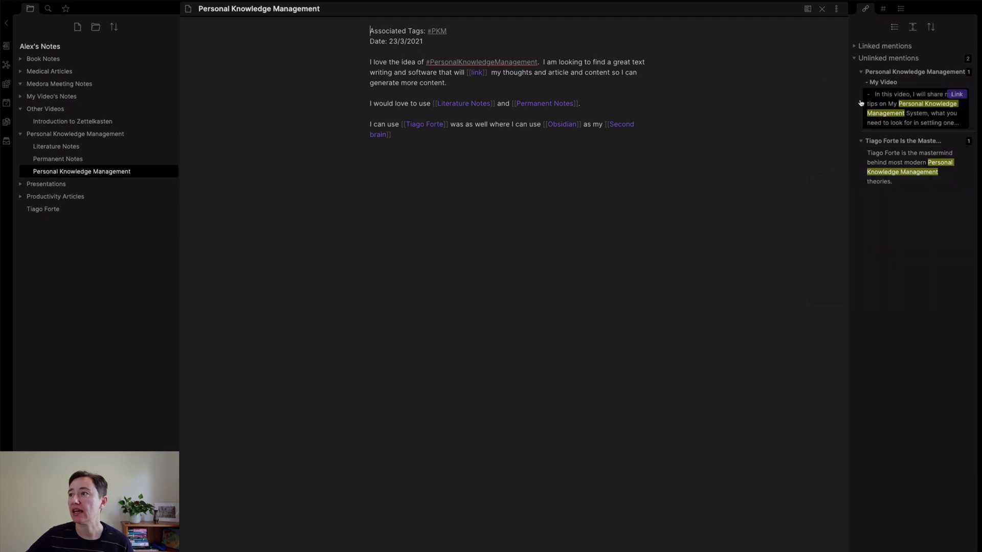
pyautogui.click(855, 48)
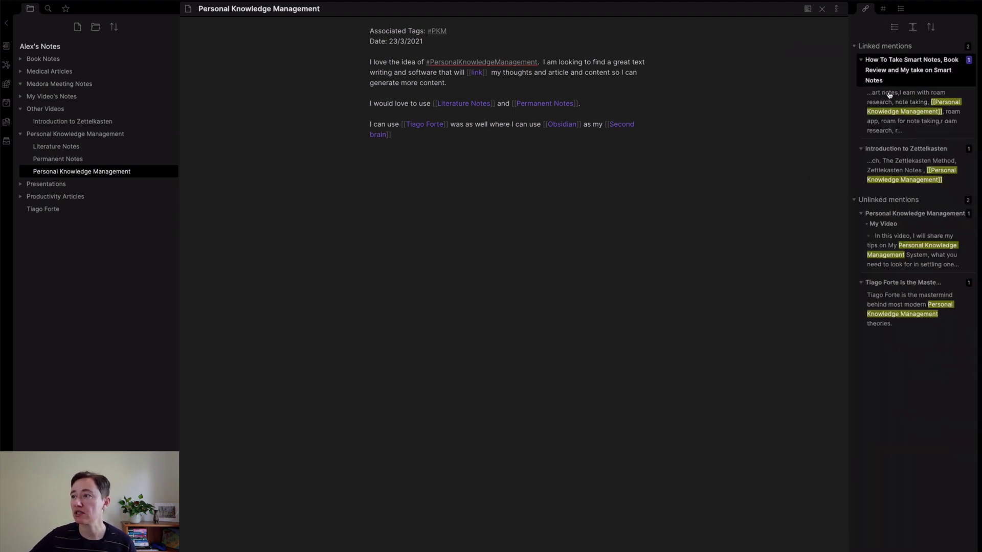
pyautogui.click(854, 46)
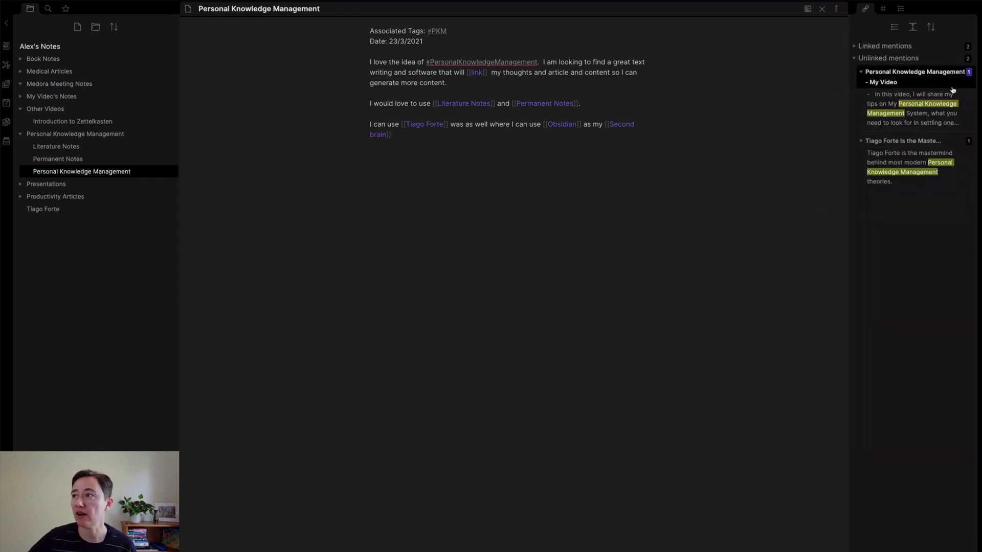
# Link the Tiago Forte and My Video unlinked mentions to this note
pyautogui.moveTo(944, 181)
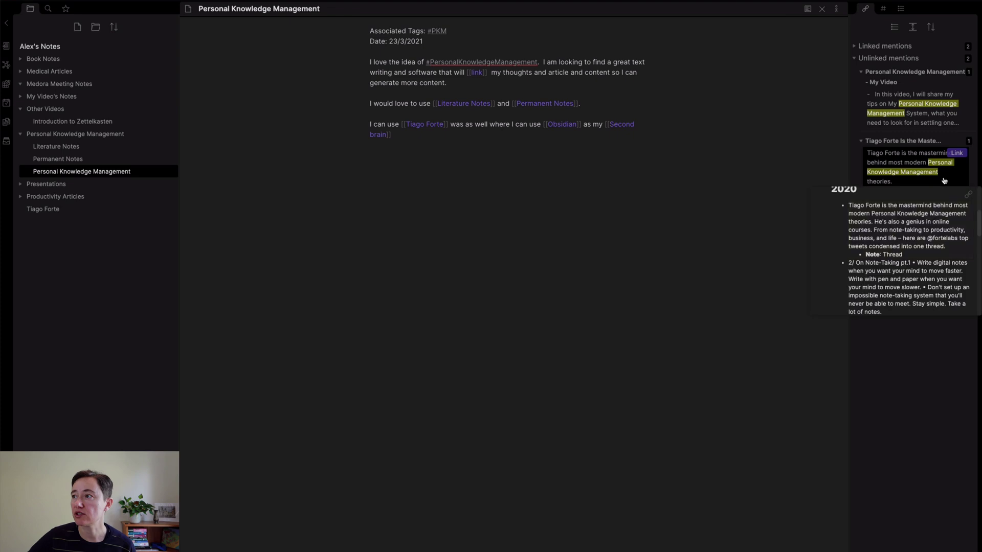
pyautogui.click(955, 153)
pyautogui.moveTo(937, 99)
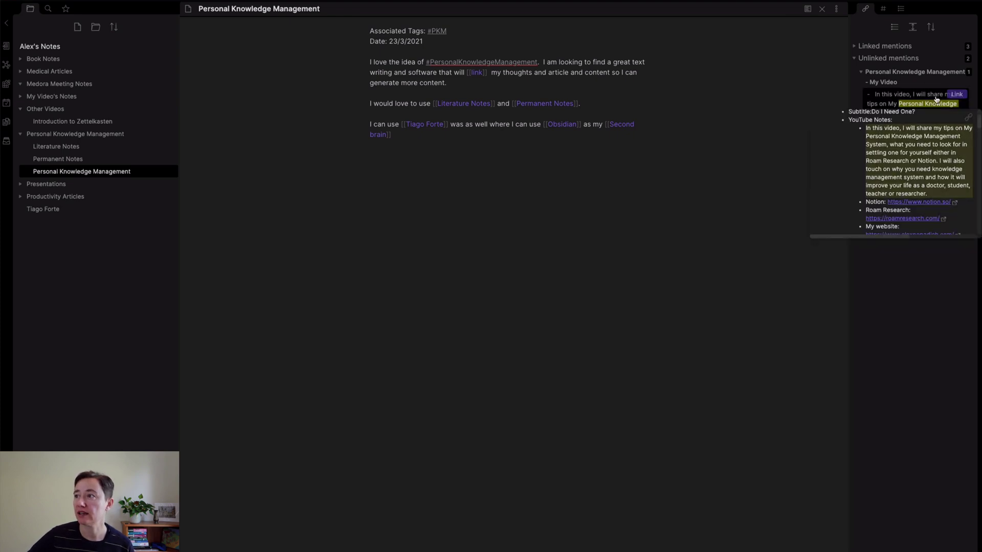
pyautogui.click(955, 95)
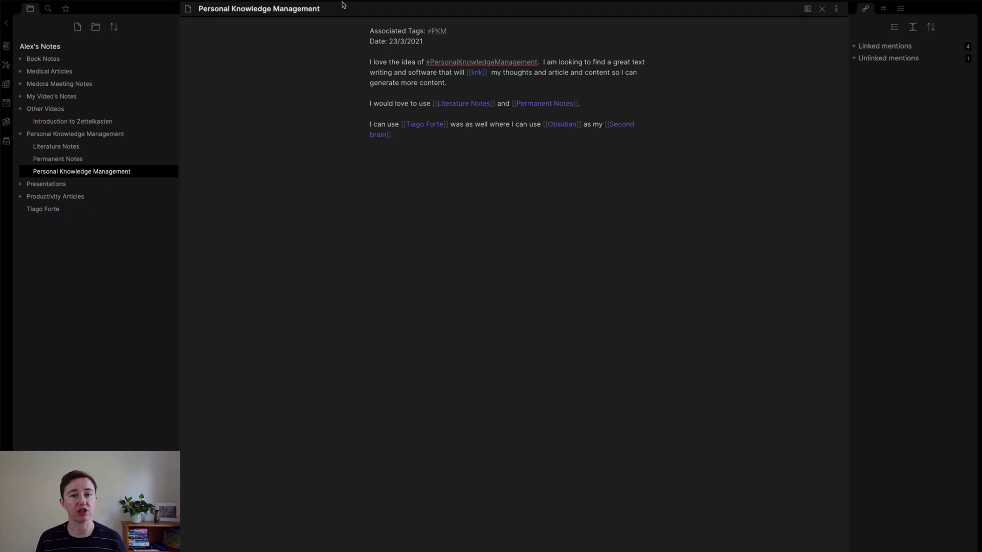
# Start a new line after the last paragraph and add the level-one '# Hello' heading
pyautogui.click(400, 137)
pyautogui.press('Return')
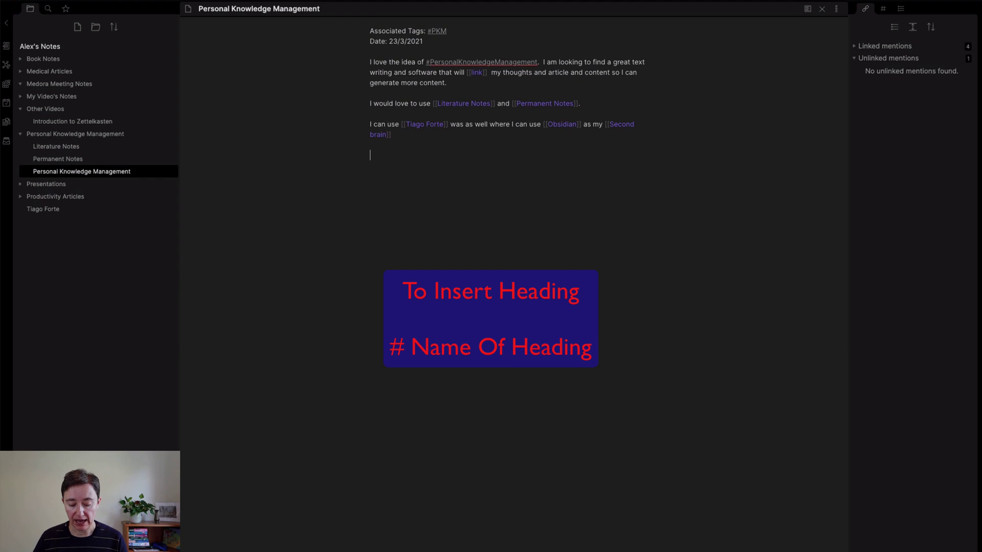
pyautogui.write('3')
pyautogui.press('BackSpace')
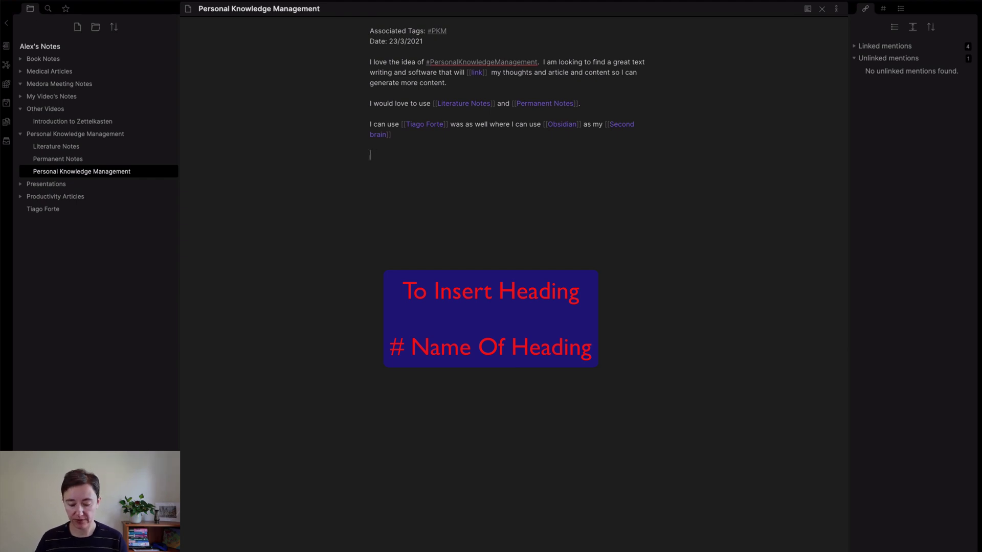
pyautogui.write('# Hello')
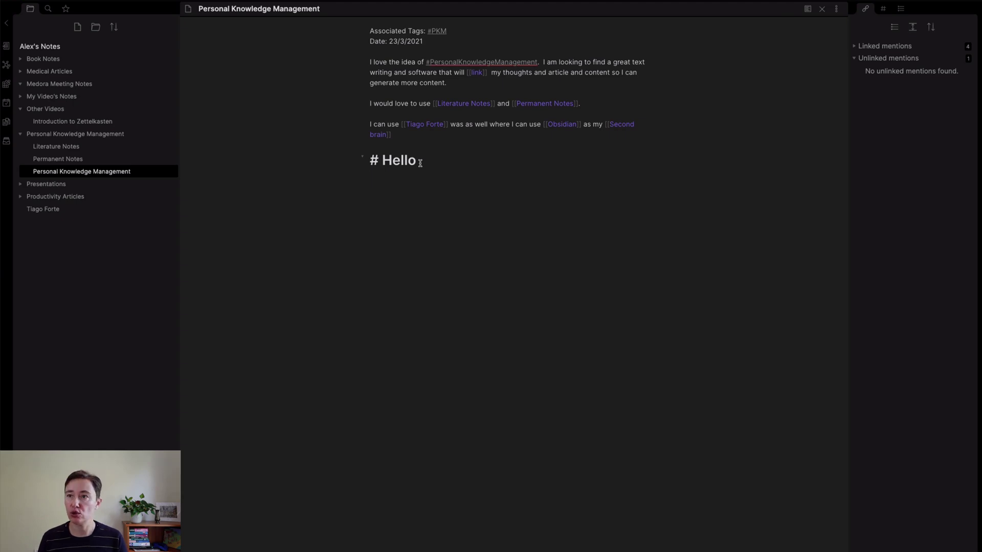
# Add '## Hello' through '##### Hello' headings, fixing the missing space after '####'
pyautogui.press('Return')
pyautogui.write('##')
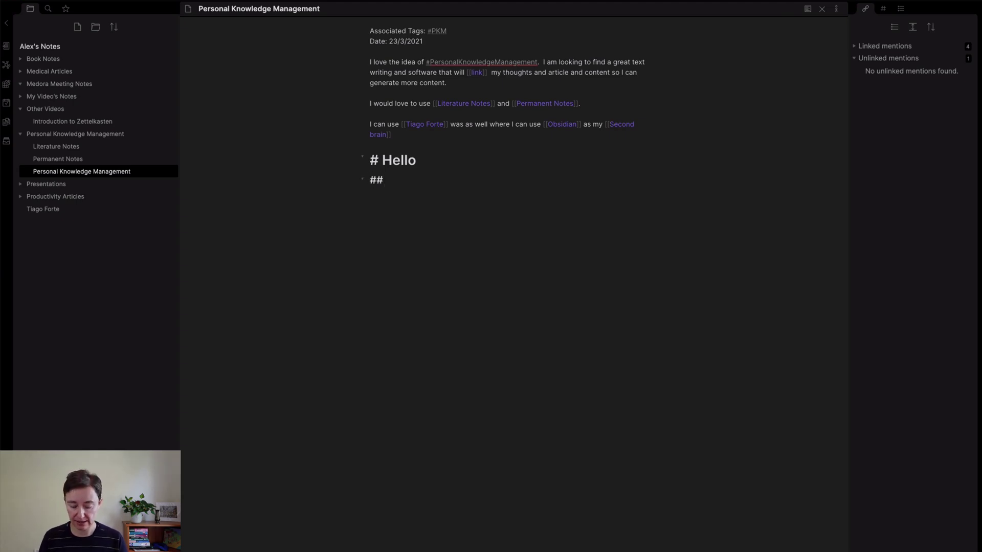
pyautogui.write(' Hello')
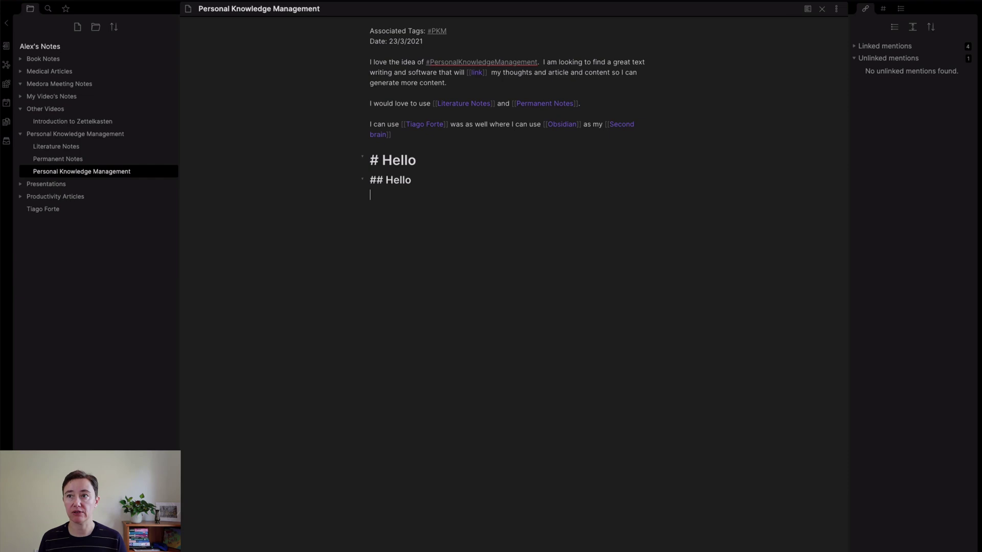
pyautogui.press('Return')
pyautogui.write('##')
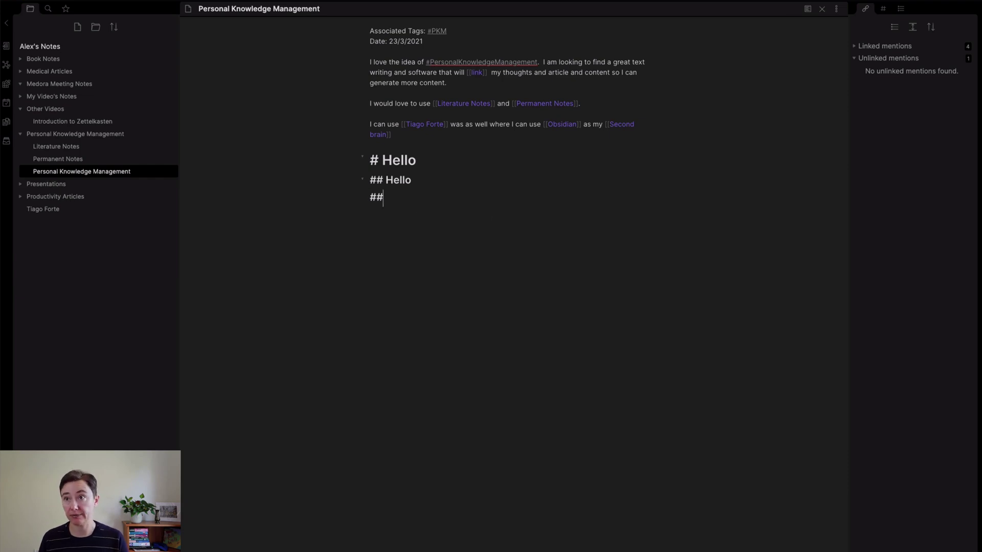
pyautogui.write('# Hello ')
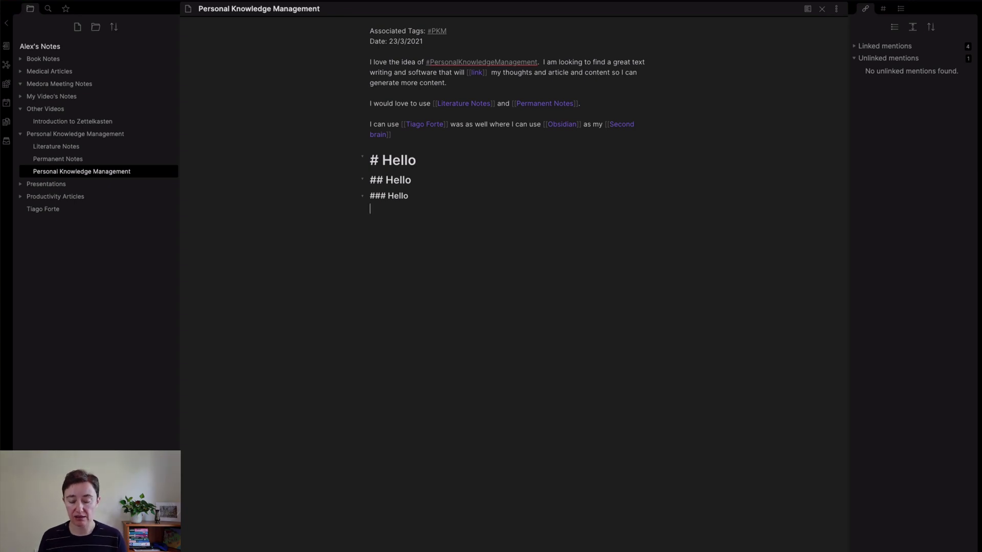
pyautogui.write('####')
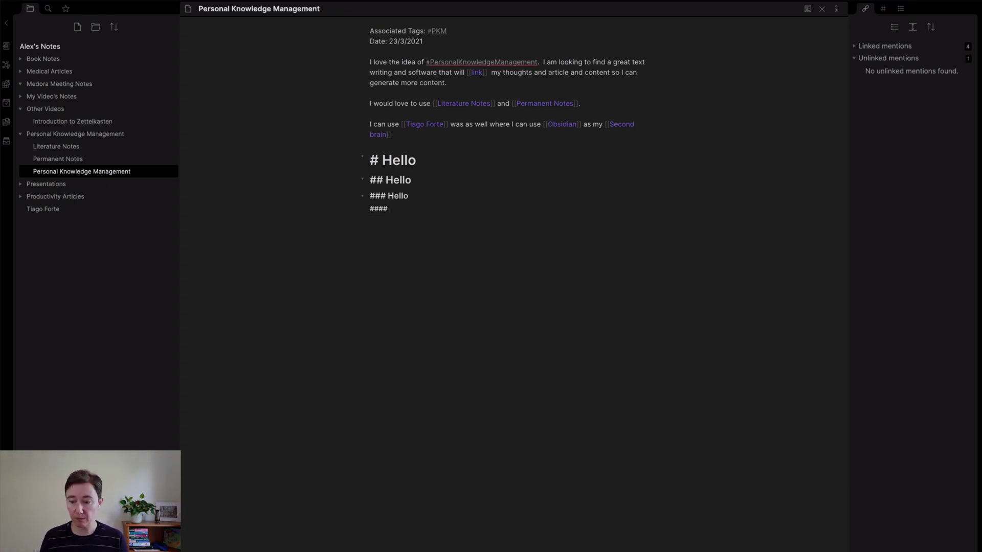
pyautogui.write('Hello ')
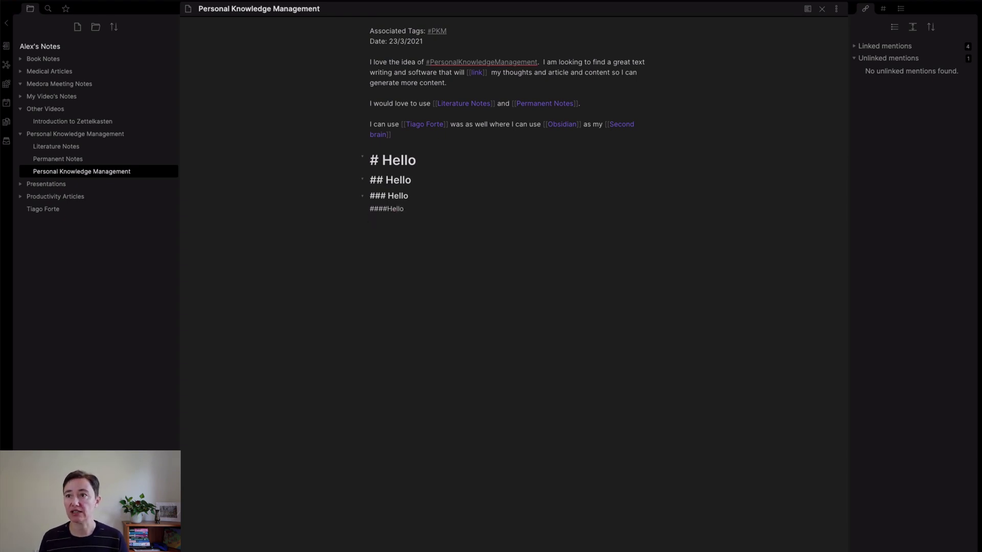
pyautogui.write('#####')
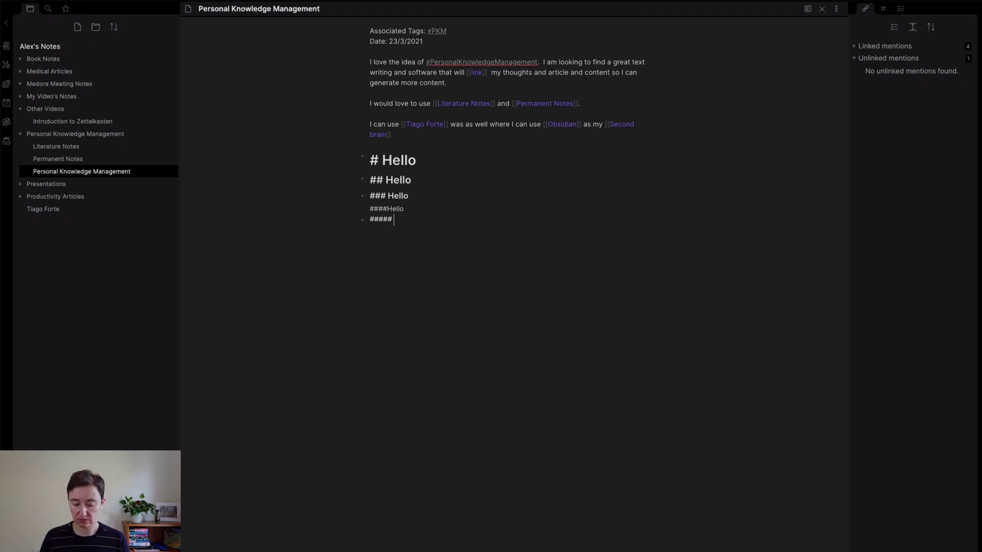
pyautogui.write(' Hello')
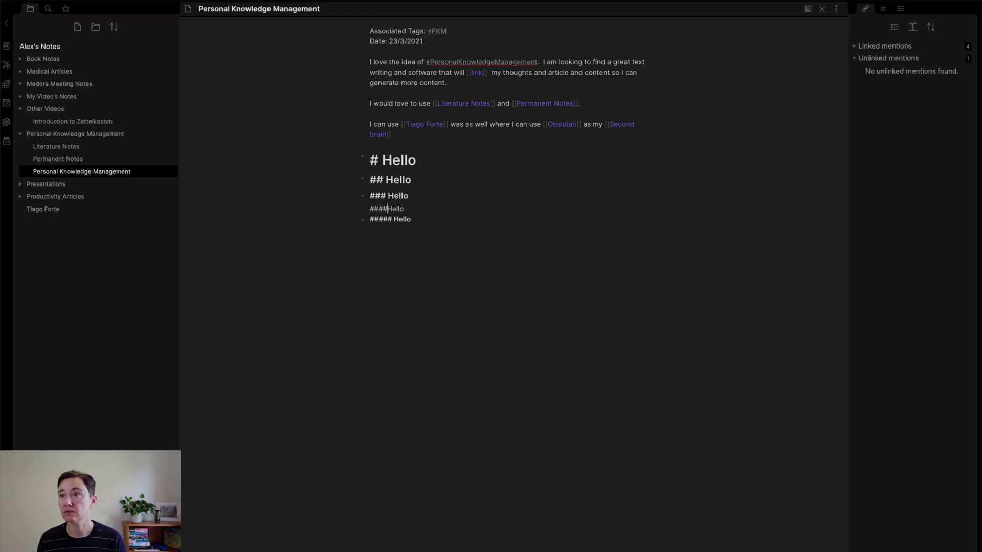
pyautogui.click(387, 208)
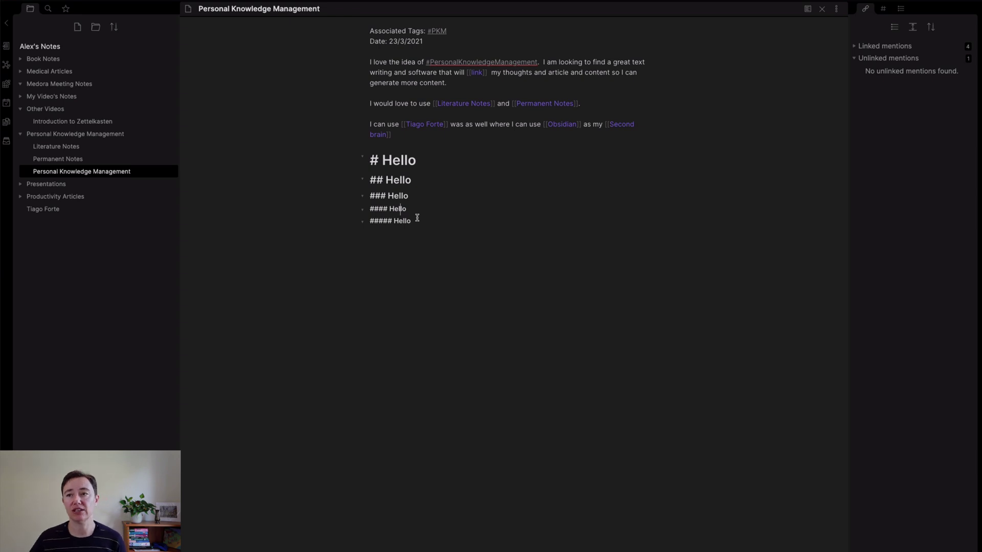
pyautogui.moveTo(417, 220); pyautogui.dragTo(366, 220)
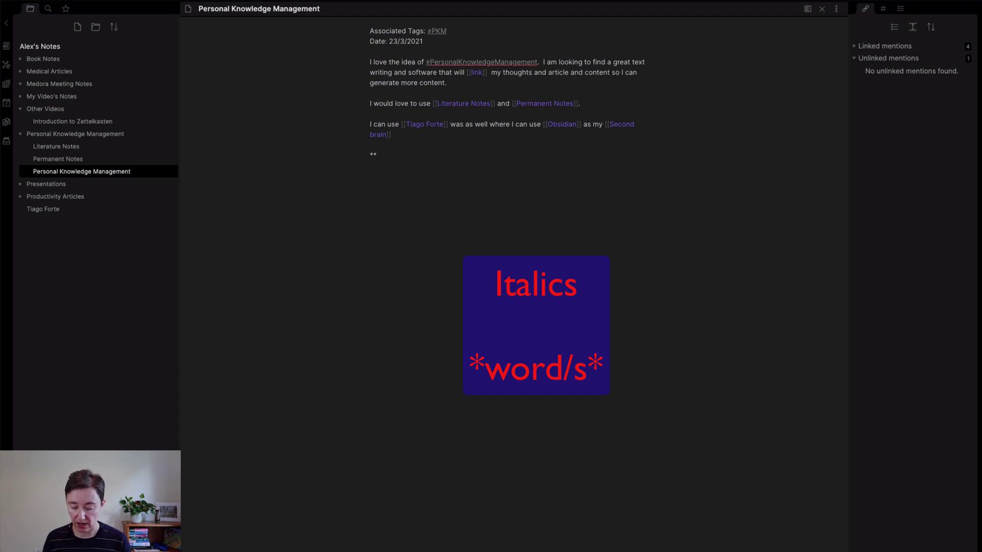
# Replace the headings with an italic 'I like Markdown' line and check it in reading preview
pyautogui.write('I like Ma')
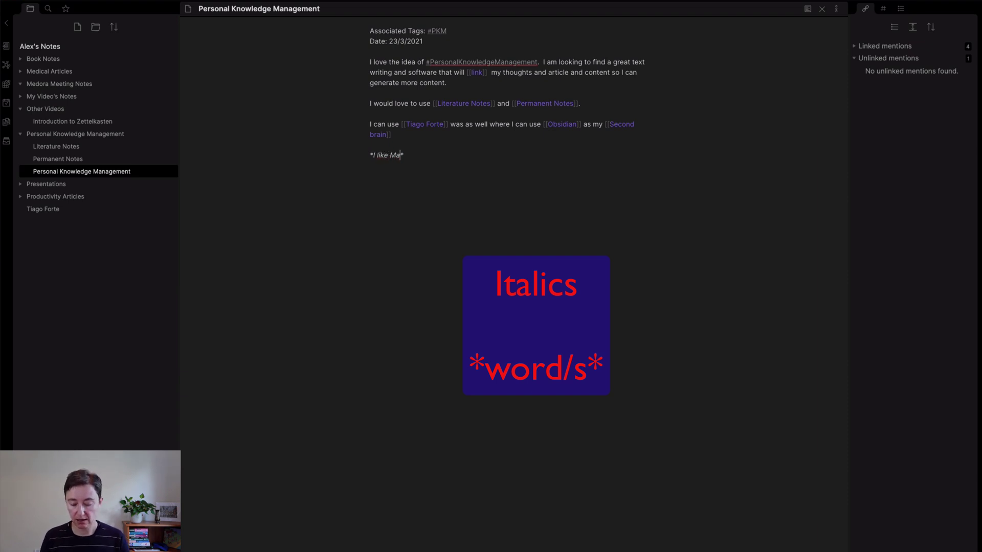
pyautogui.write('rkdown')
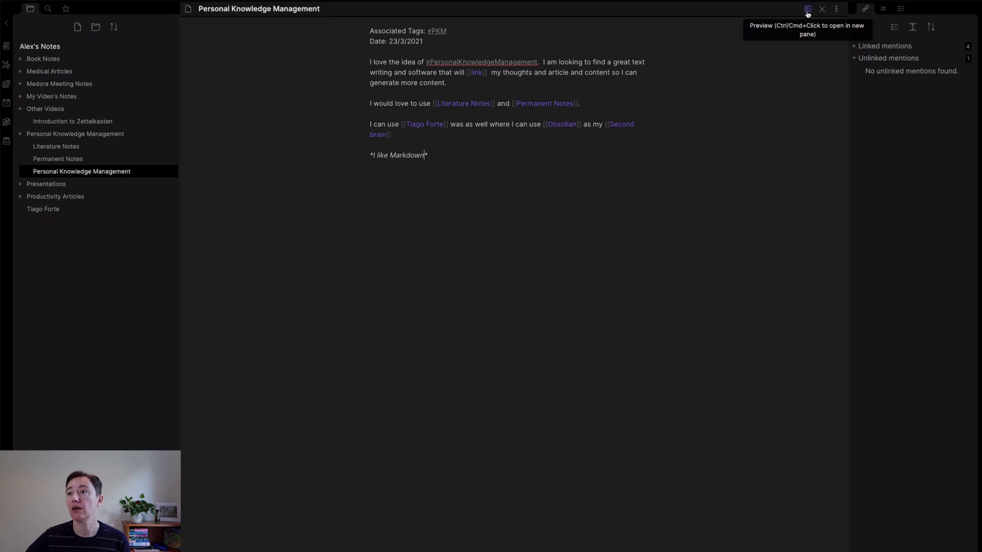
pyautogui.click(807, 9)
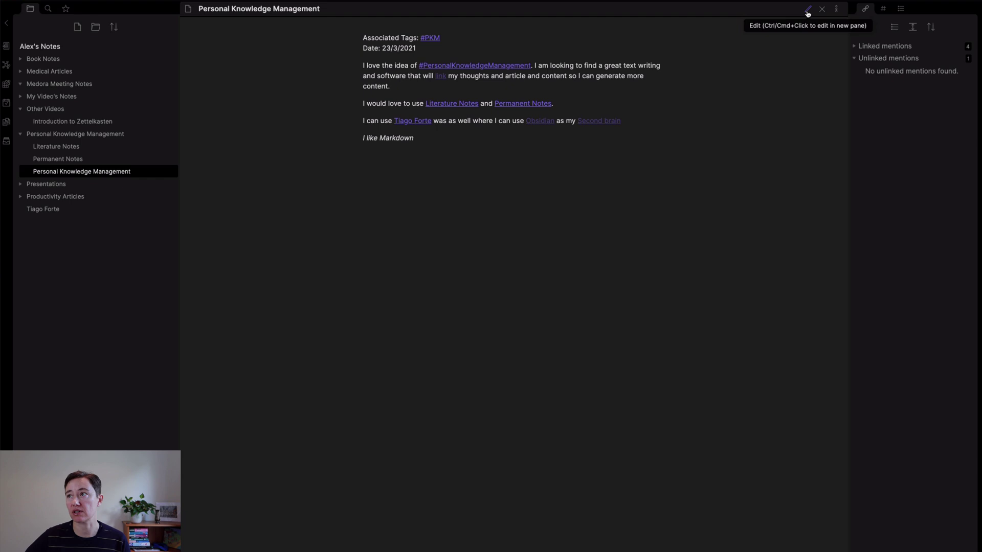
pyautogui.click(807, 12)
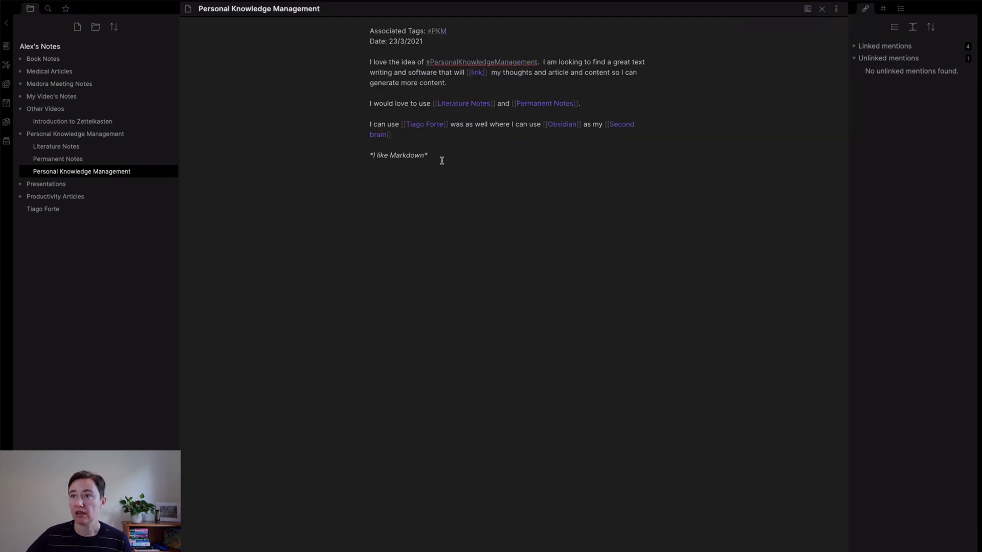
pyautogui.click(443, 159)
# Add a bold '**I like Markdown**' line and check it in reading view
pyautogui.press('Return')
pyautogui.press('Return')
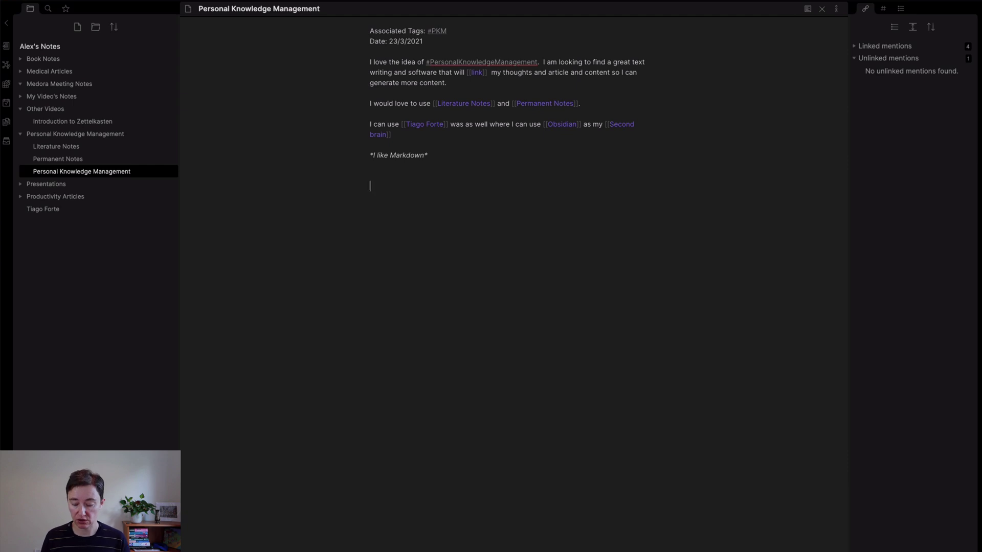
pyautogui.write('**')
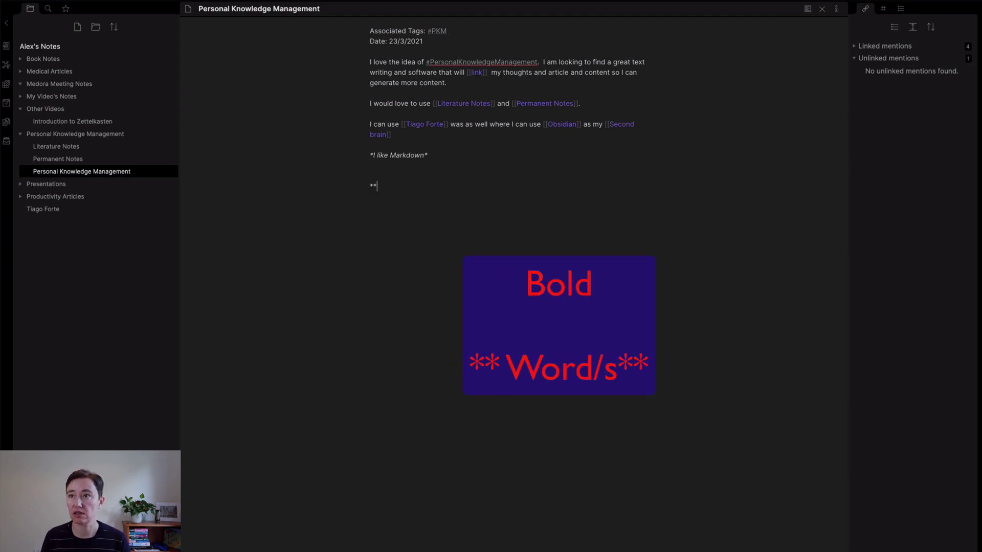
pyautogui.write('I lik')
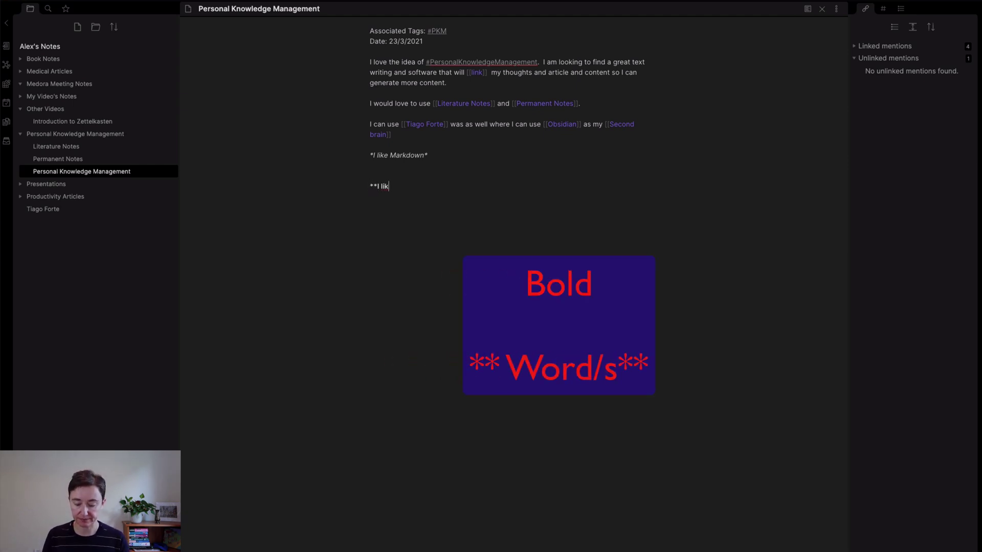
pyautogui.write('e Markdo')
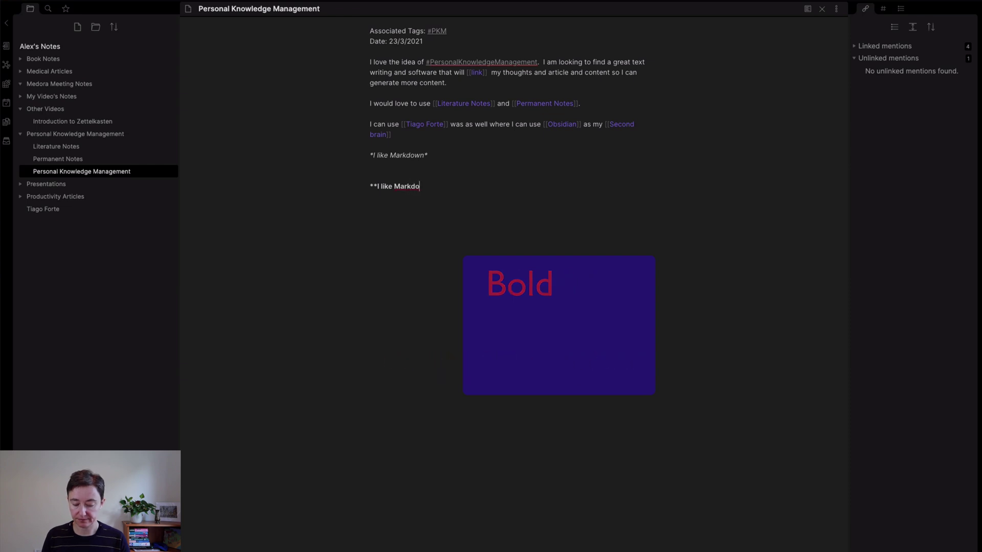
pyautogui.write('wn**')
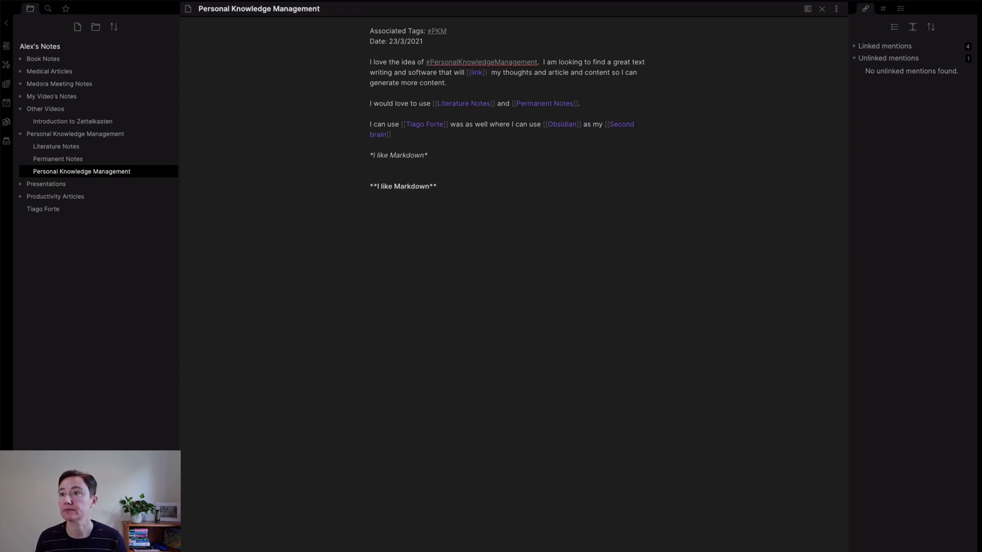
pyautogui.click(807, 9)
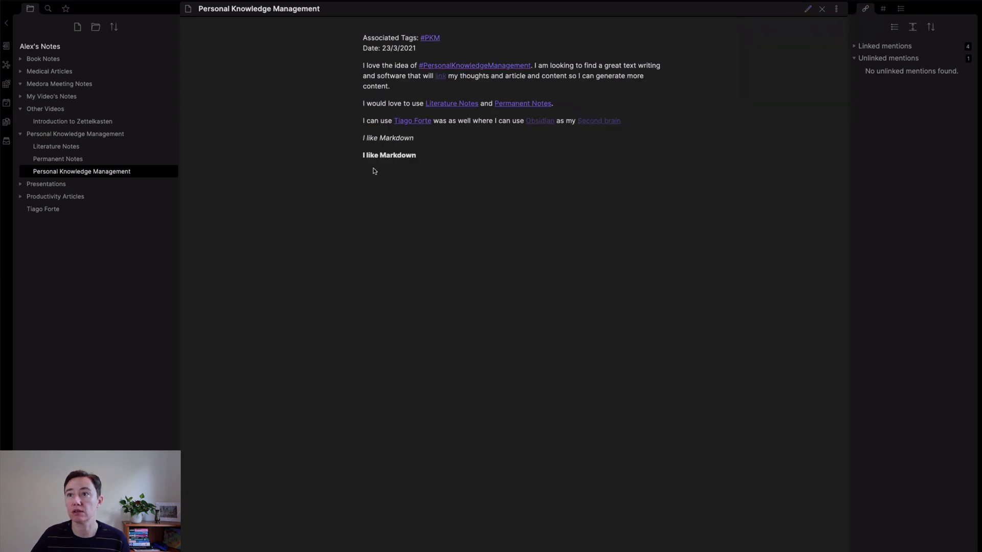
pyautogui.hotkey('ctrl', 'e')
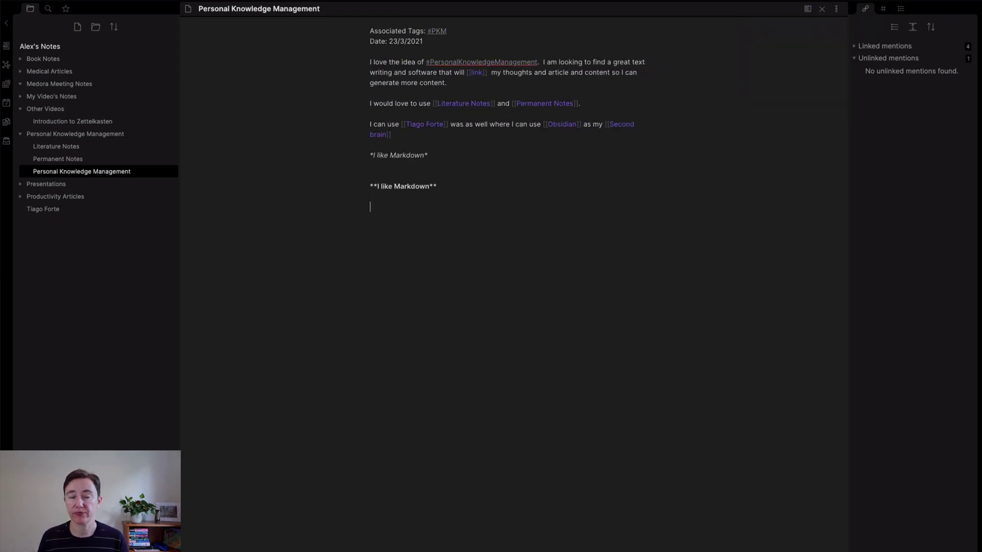
# Add an 'I like lists' line with bullets helo, hello, helllo, then delete the bullets
pyautogui.write('I')
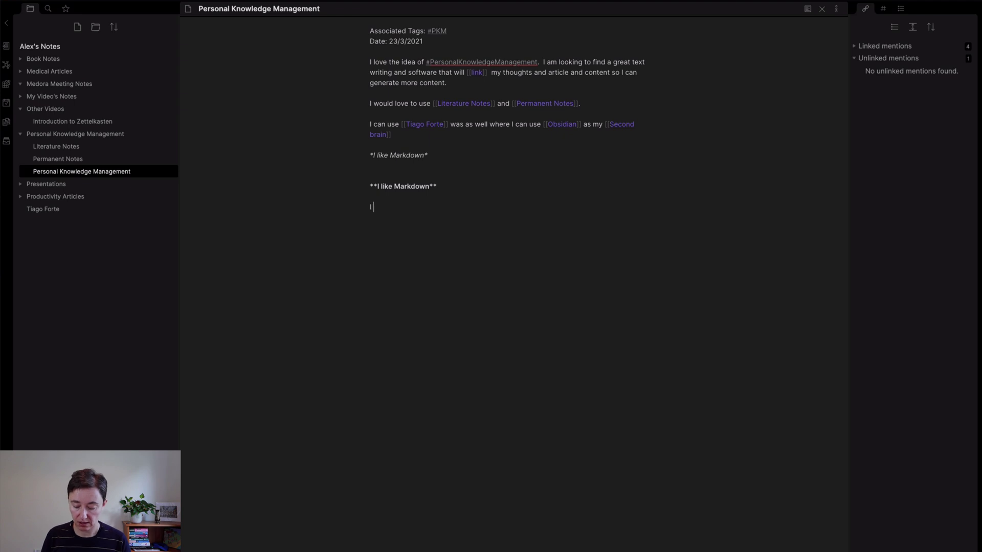
pyautogui.write(' like lists -')
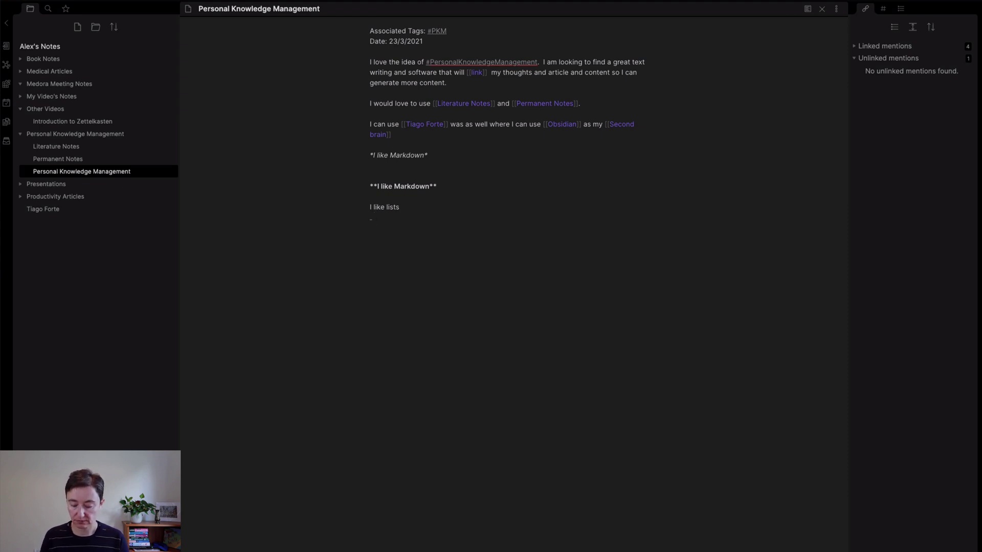
pyautogui.write(' helo')
pyautogui.press('Return')
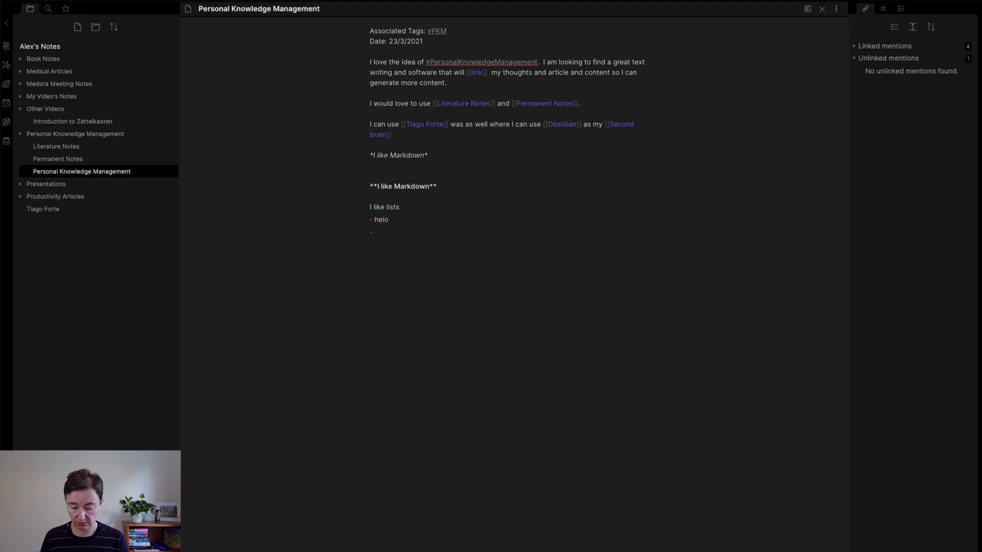
pyautogui.write('hel')
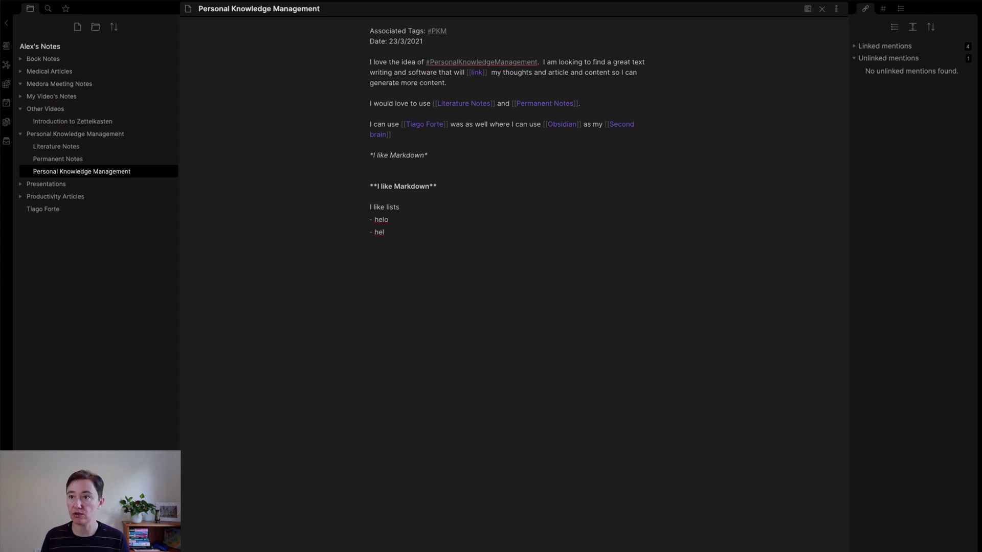
pyautogui.write('lo')
pyautogui.press('Return')
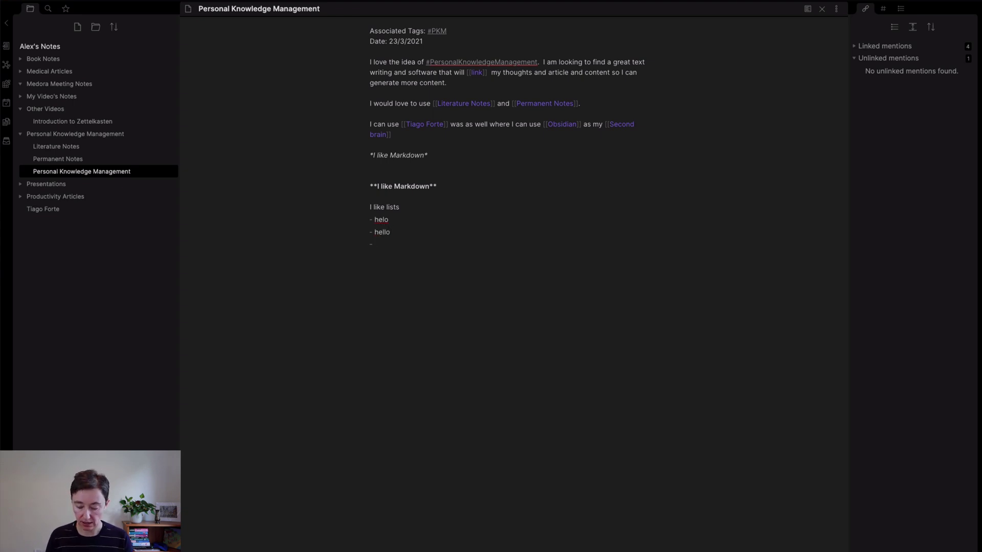
pyautogui.write('helll')
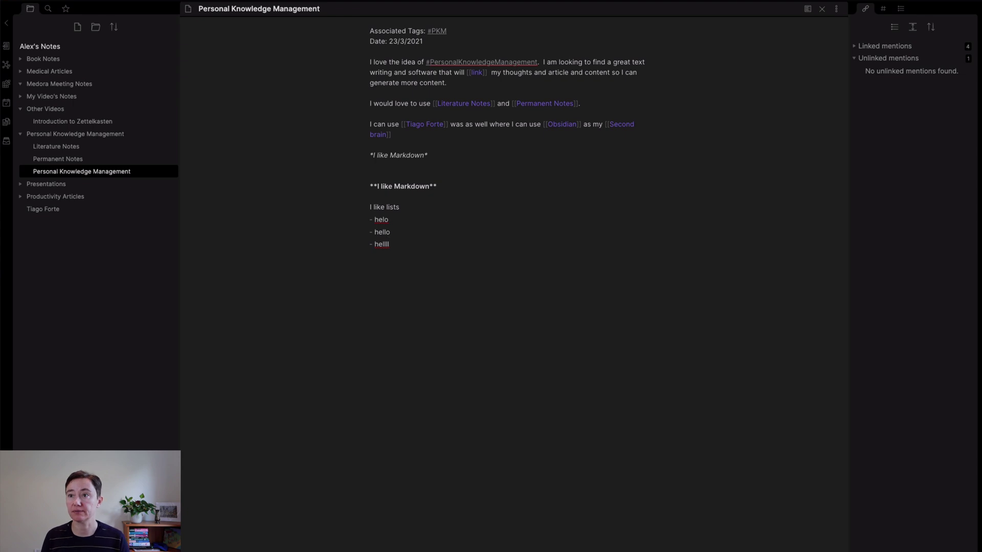
pyautogui.write('o')
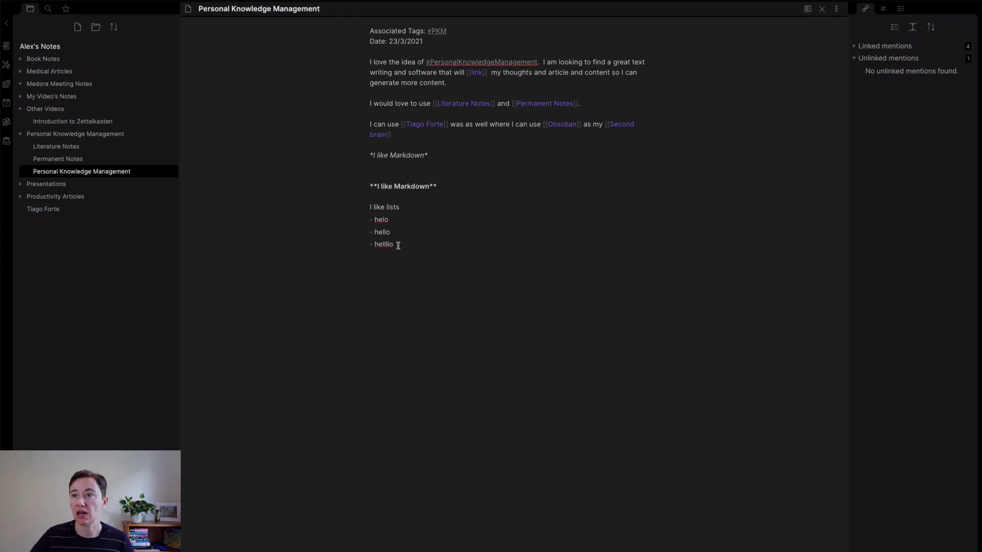
pyautogui.moveTo(398, 245); pyautogui.dragTo(371, 221)
pyautogui.press('BackSpace')
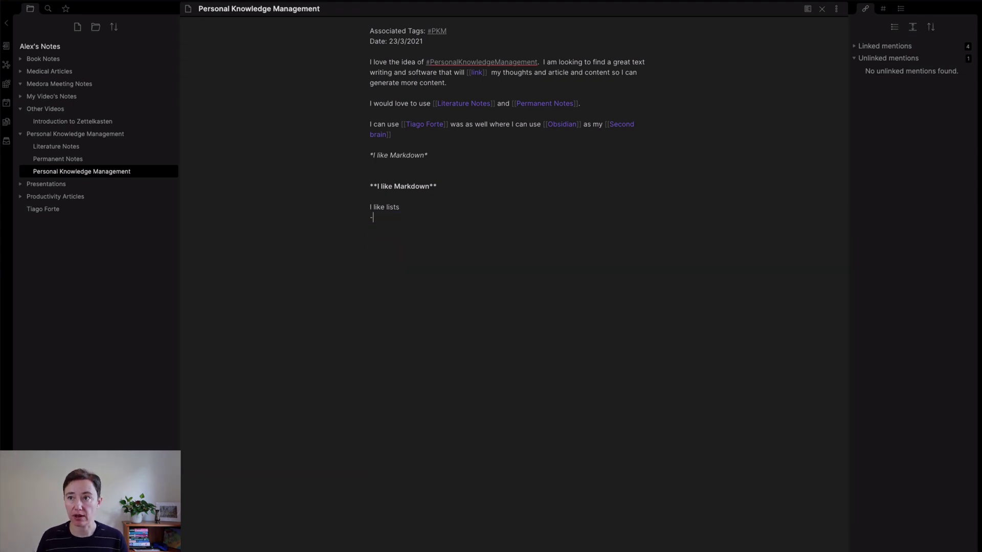
# Start a numbered list with the item '1. helo'
pyautogui.write('1. helo')
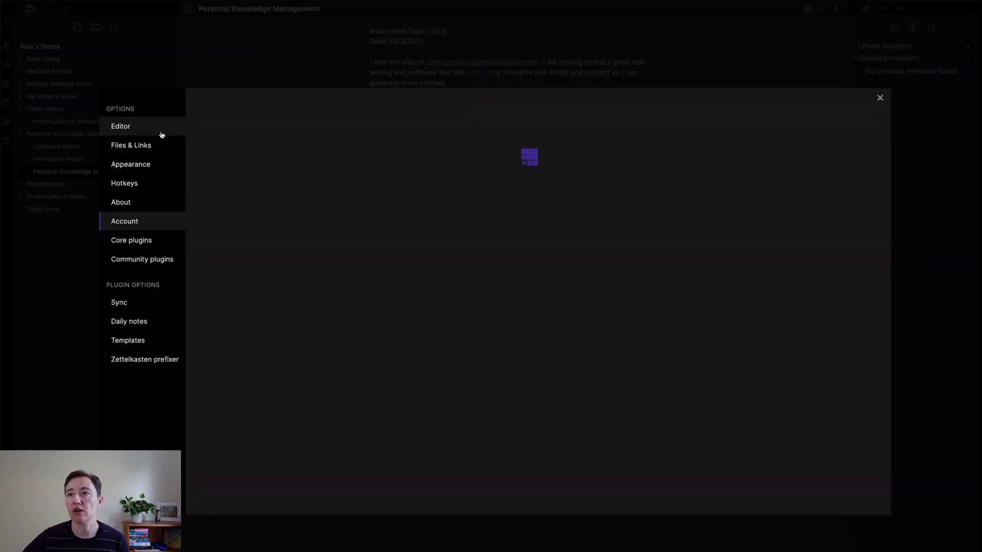
# View the Editor settings page, then the Files & Links settings page
pyautogui.click(161, 134)
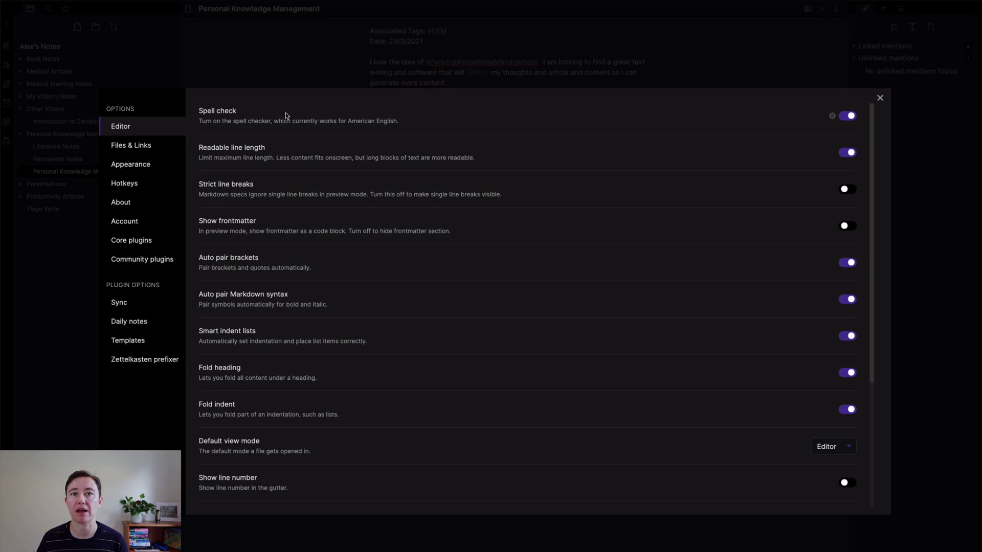
pyautogui.click(134, 145)
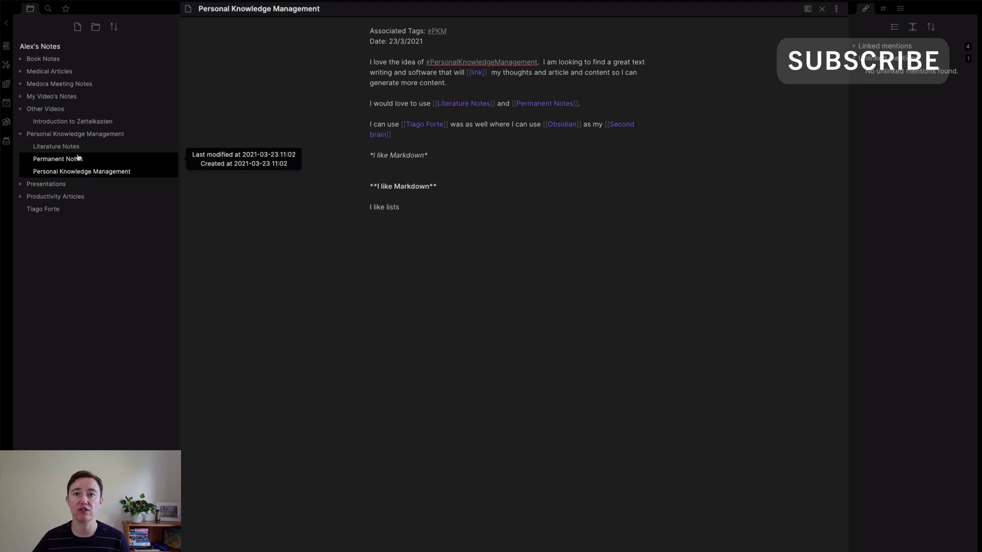
# Append '2' to the note title and change the link to 'Literature Notes2'
pyautogui.write('2')
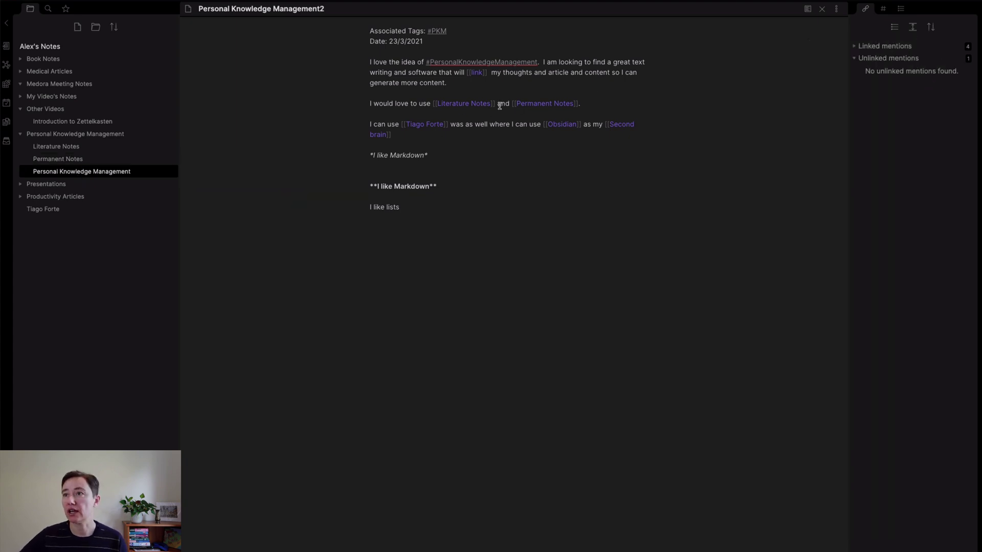
pyautogui.press('Return')
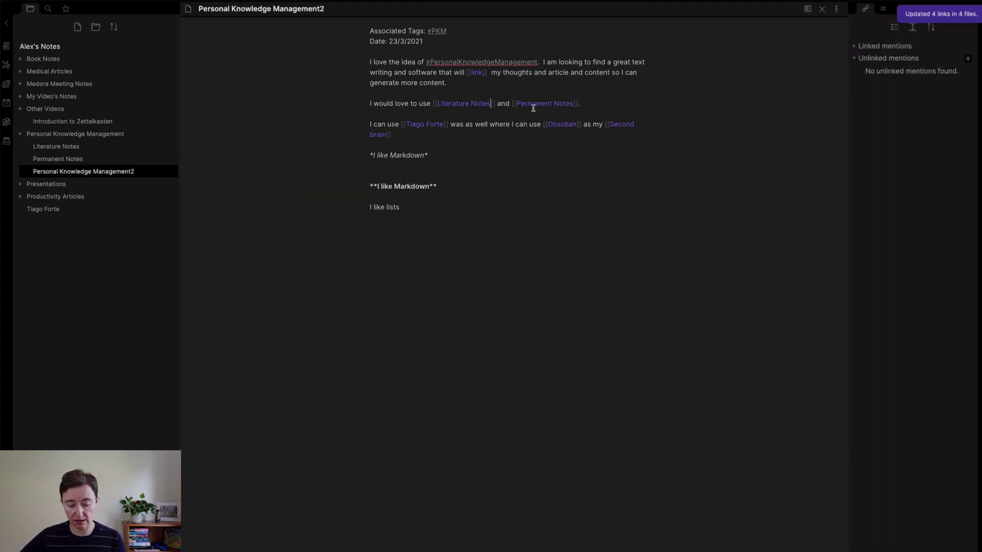
pyautogui.click(490, 103)
pyautogui.write('2')
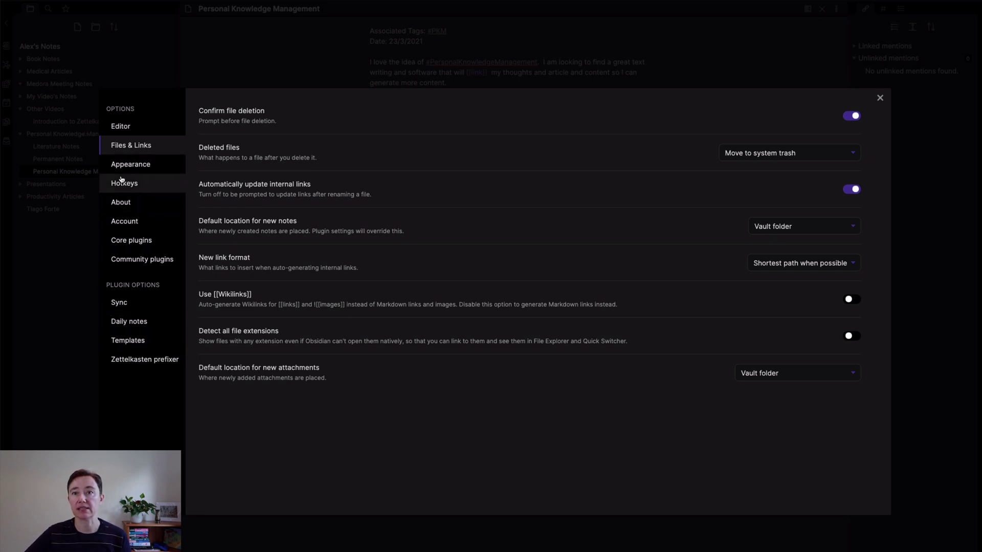
# Open the Core plugins settings and scroll through the plugin toggles
pyautogui.click(132, 240)
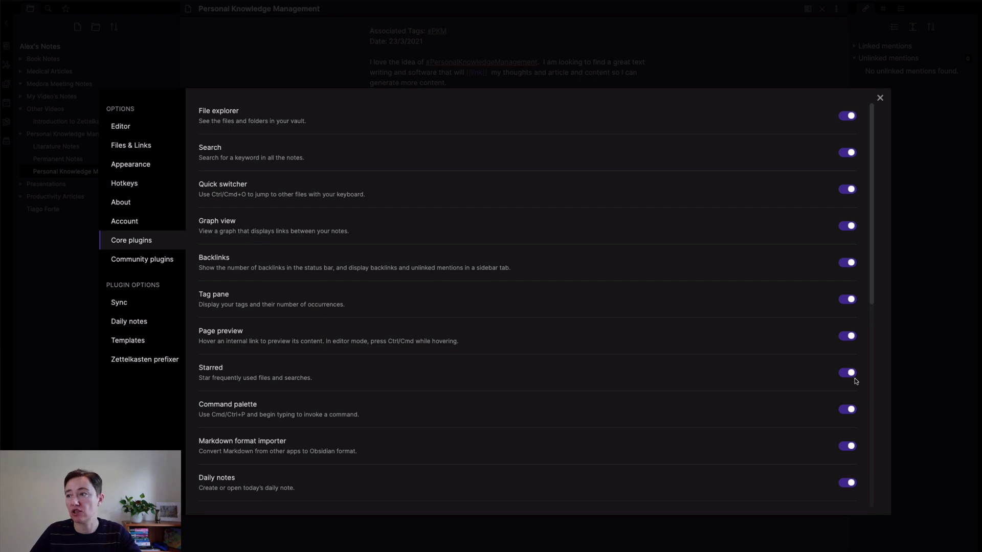
pyautogui.scroll(-2, 303, 462)
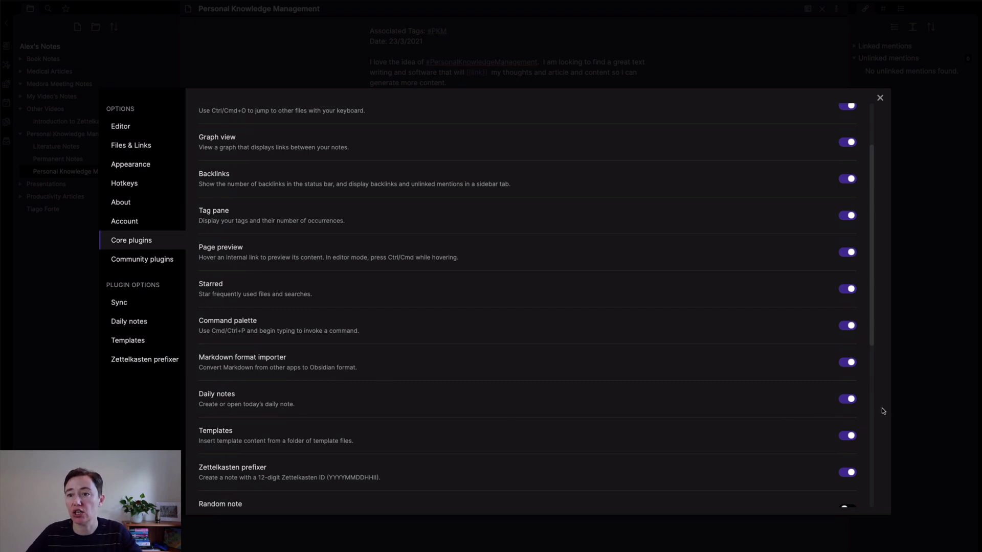
pyautogui.scroll(-3, 717, 436)
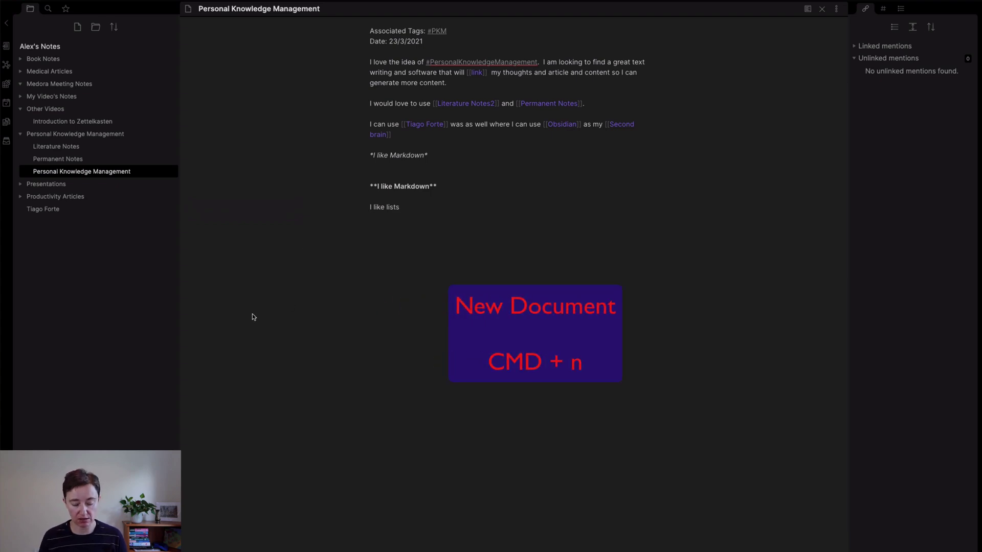
# Create a new note, reopen Personal Knowledge Management, then create another note in a side pane
pyautogui.press('super+n')
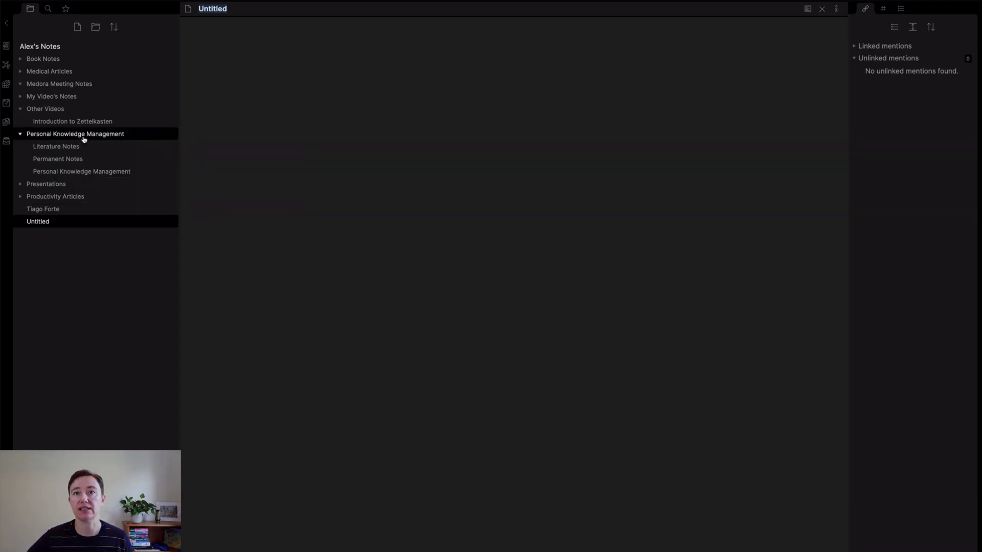
pyautogui.click(89, 173)
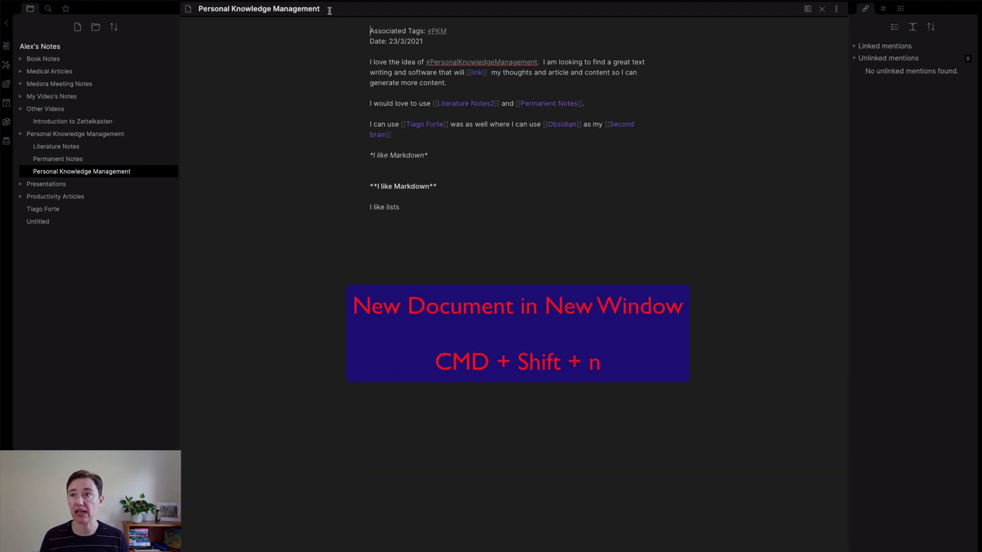
pyautogui.press('super+shift+n')
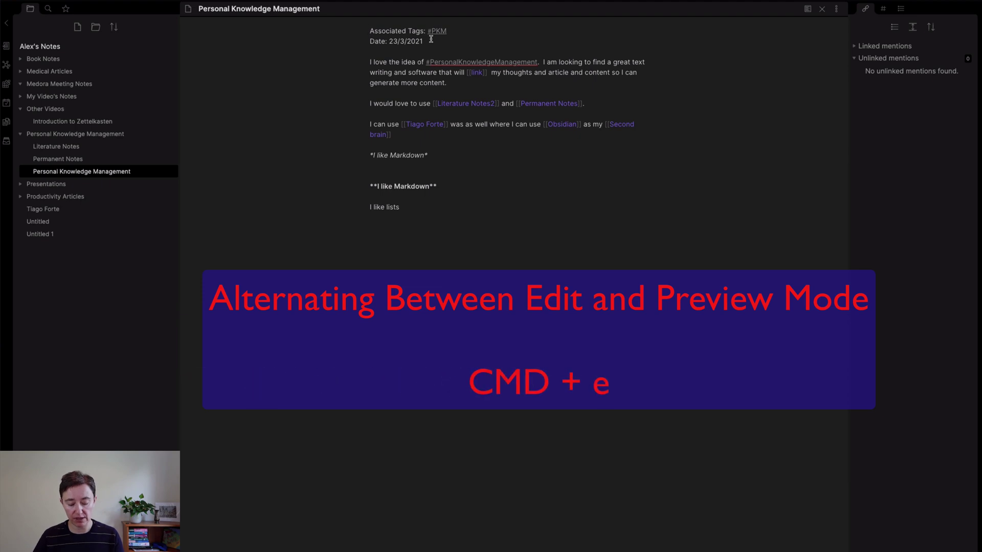
# Switch to reading view, preview the Literature Notes2 link, then return to editing view
pyautogui.press('super+e')
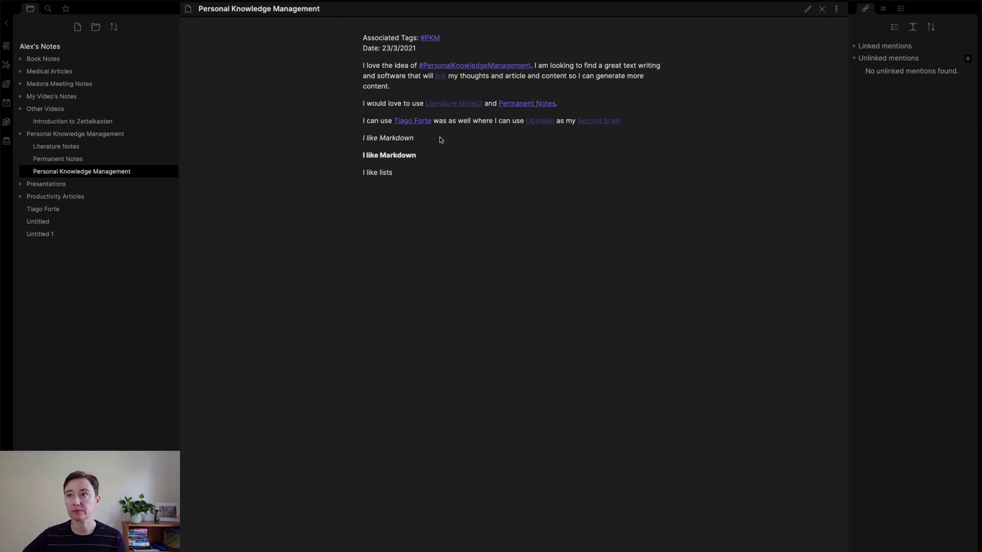
pyautogui.moveTo(443, 106)
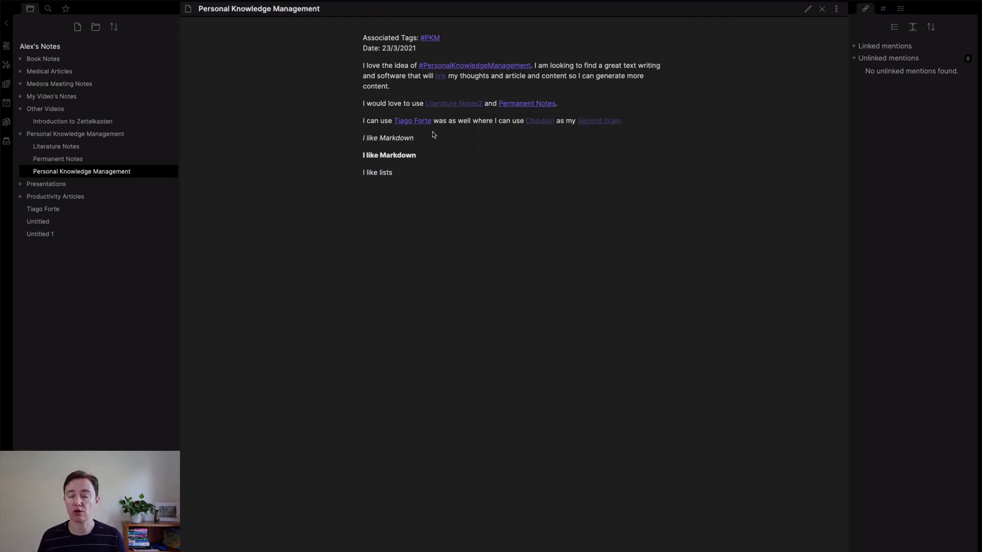
pyautogui.hotkey('ctrl', 'e')
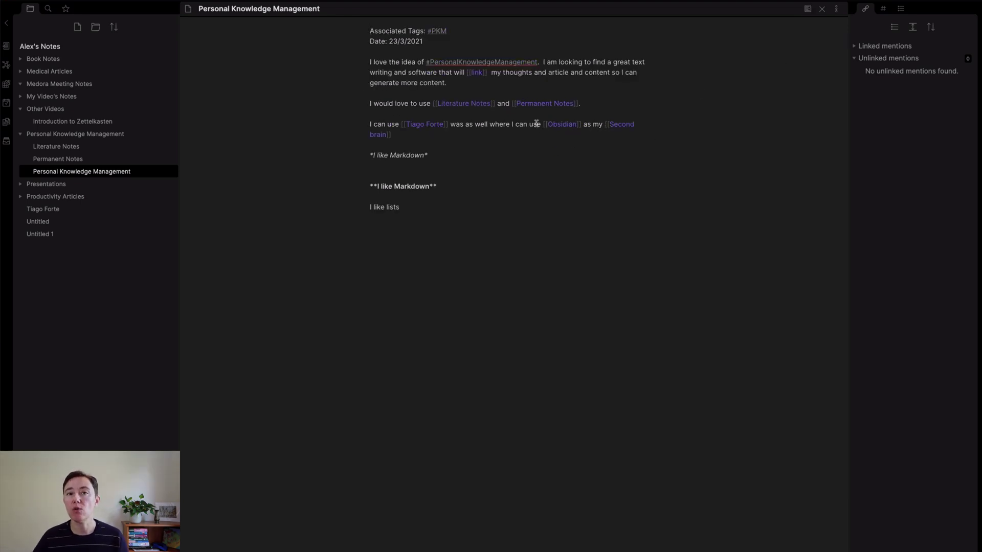
# Cmd+click the [[Obsidian]] link to create that empty note, then navigate back to Personal Knowledge Management
pyautogui.keyDown('super'); pyautogui.click(569, 127); pyautogui.keyUp('super')
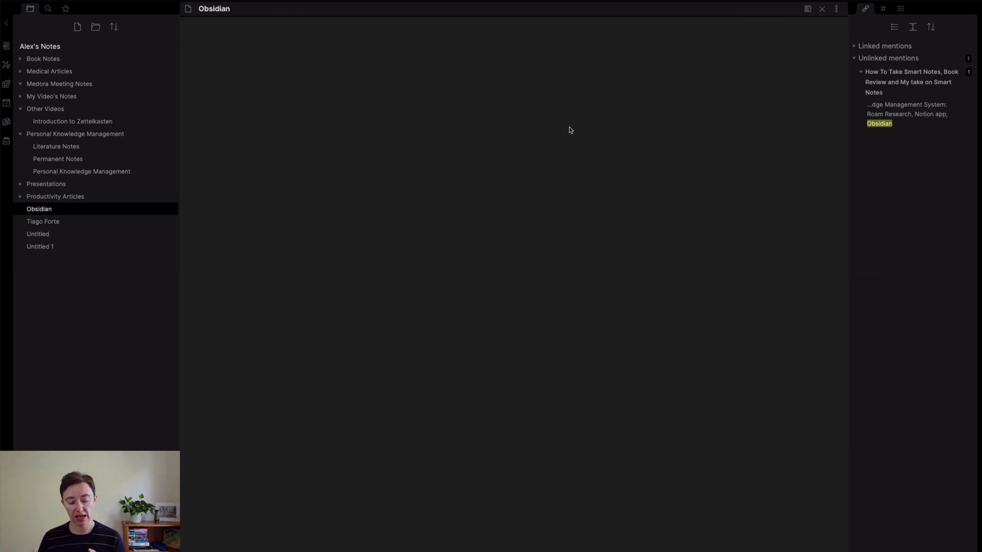
pyautogui.press('super+alt+Left')
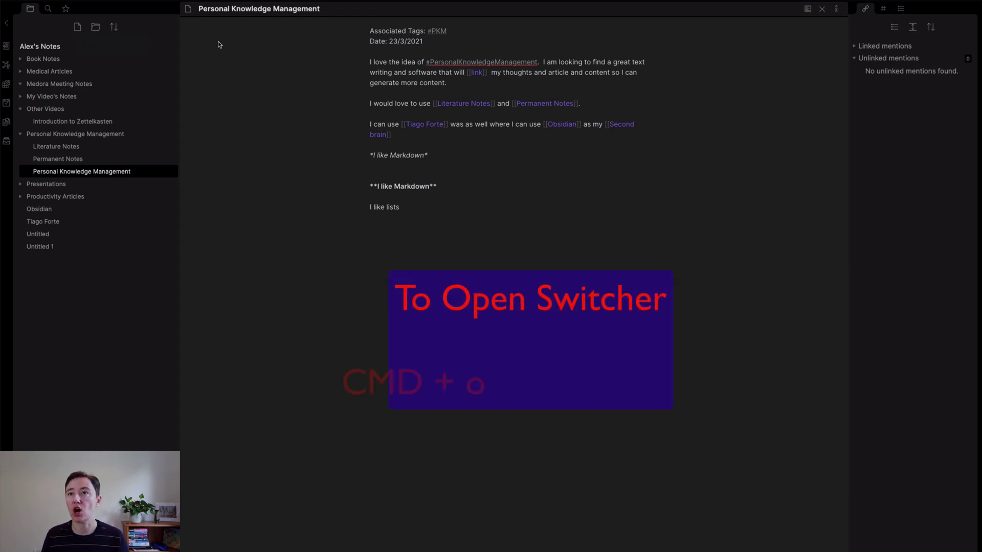
pyautogui.press('super+o')
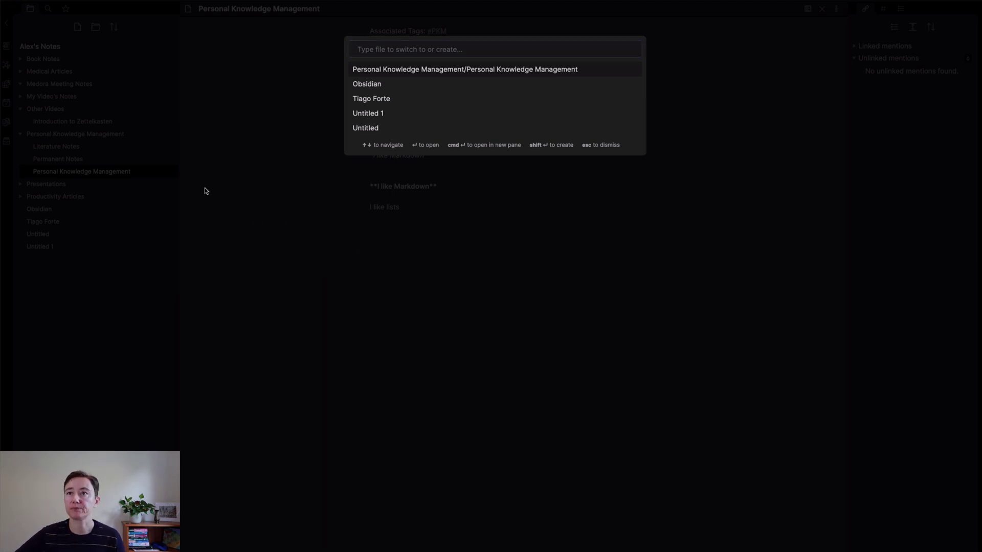
pyautogui.press('Escape')
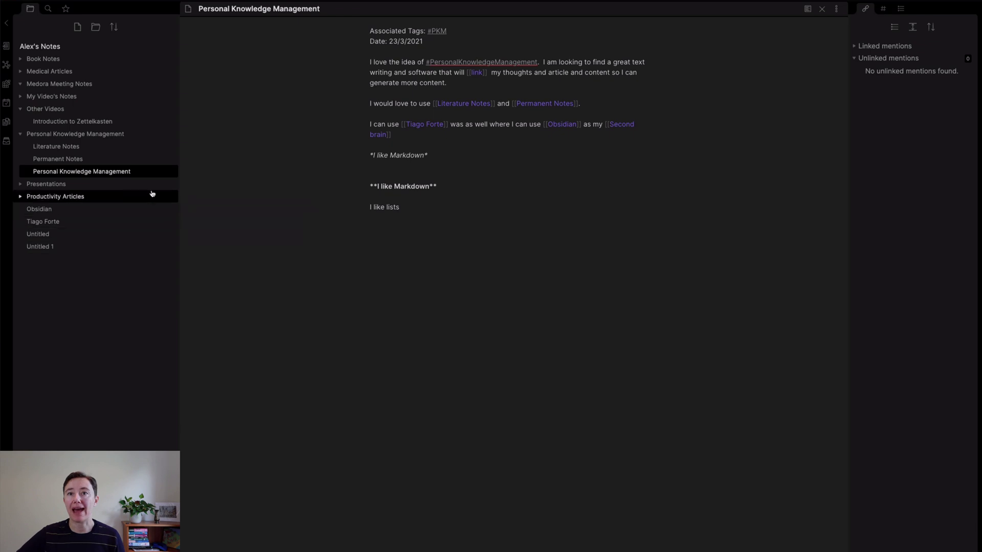
pyautogui.press('super+alt+Left')
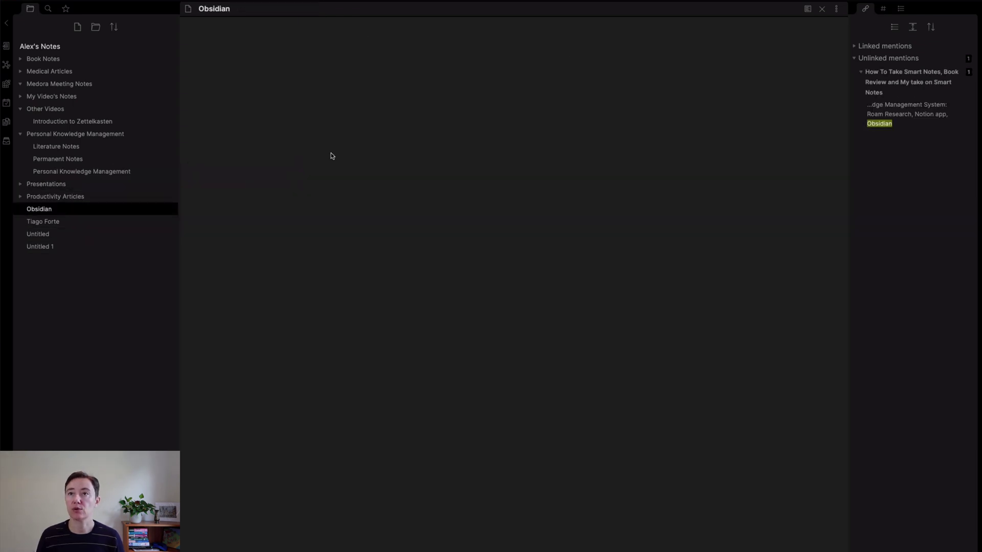
pyautogui.press('super+alt+Right')
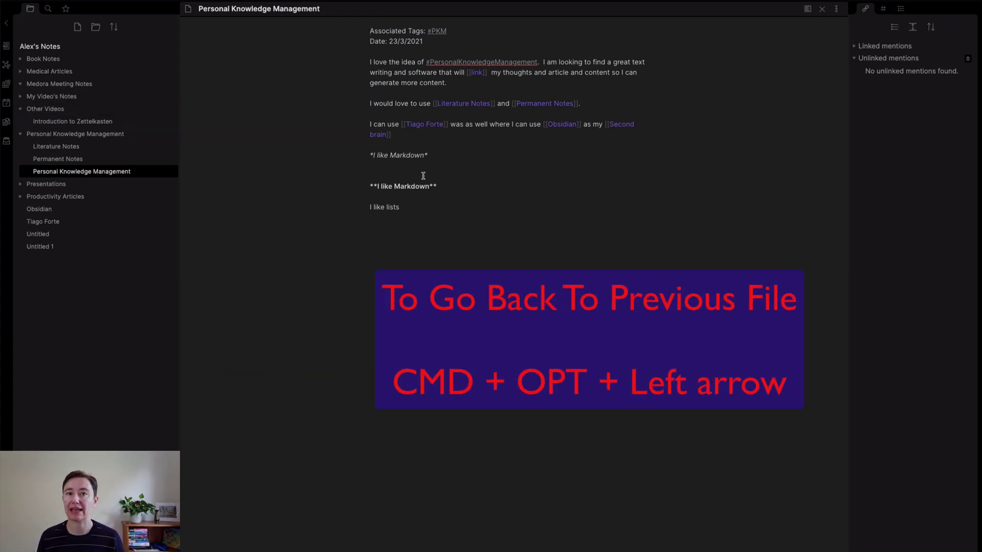
pyautogui.press('super+alt+Left')
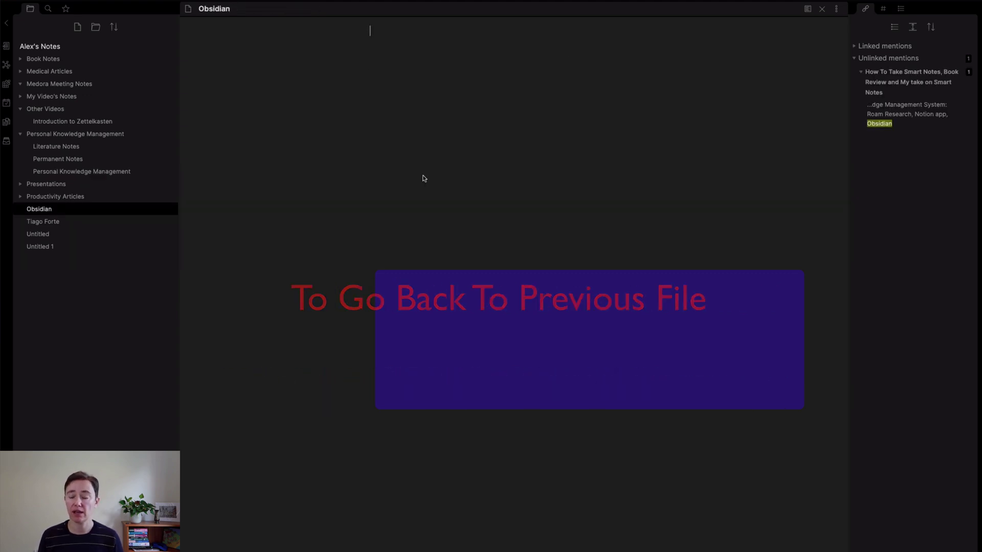
pyautogui.press('super+alt+Right')
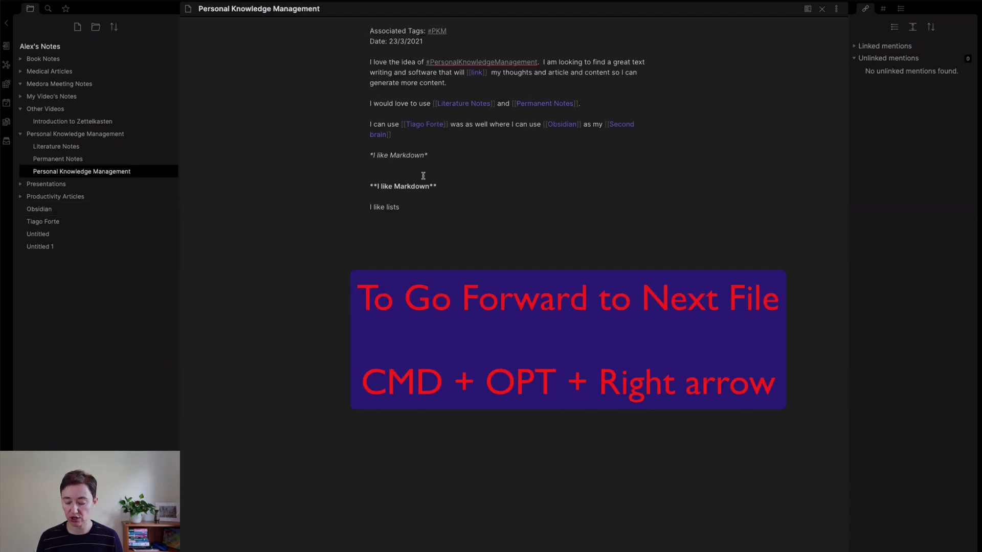
pyautogui.press('super+alt+Left')
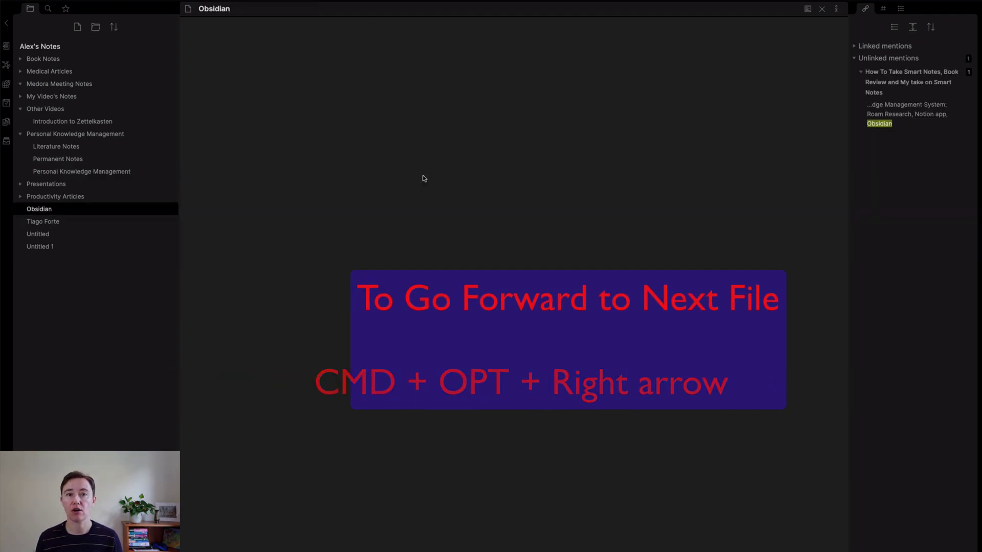
pyautogui.press('super+alt+Right')
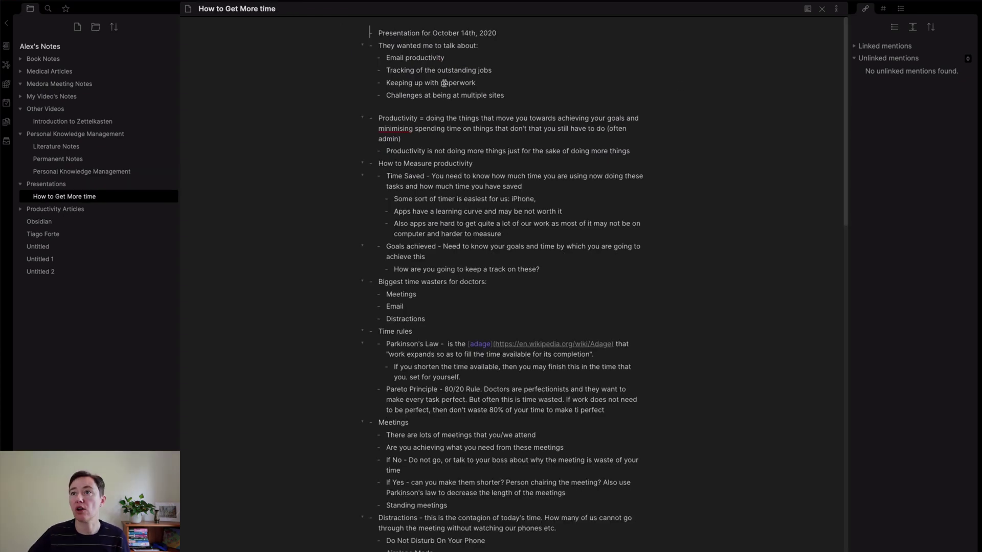
# Close the How to Get More time note, focus Personal Knowledge Management, and zoom the interface in and back out
pyautogui.scroll(-3, 569, 94)
pyautogui.scroll(3, 570, 94)
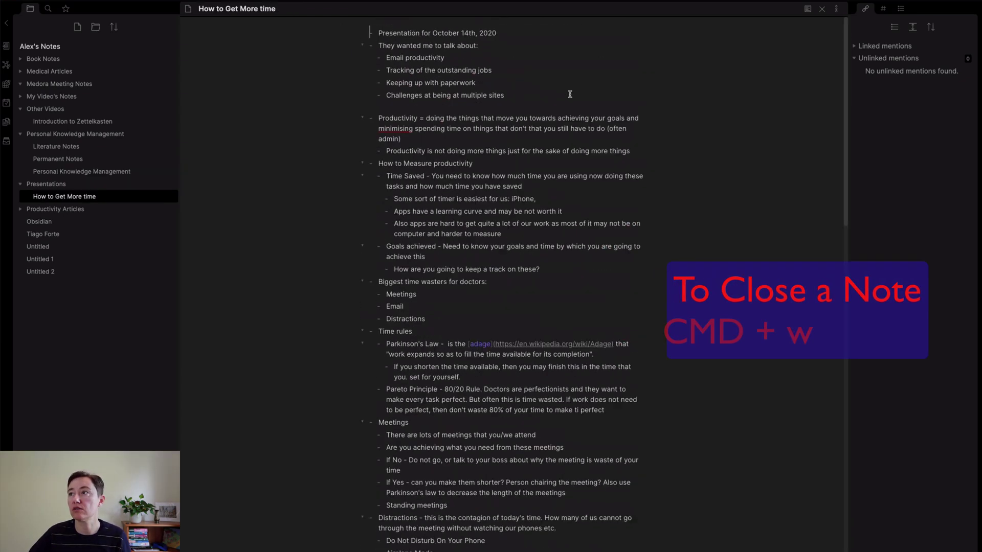
pyautogui.press('super+w')
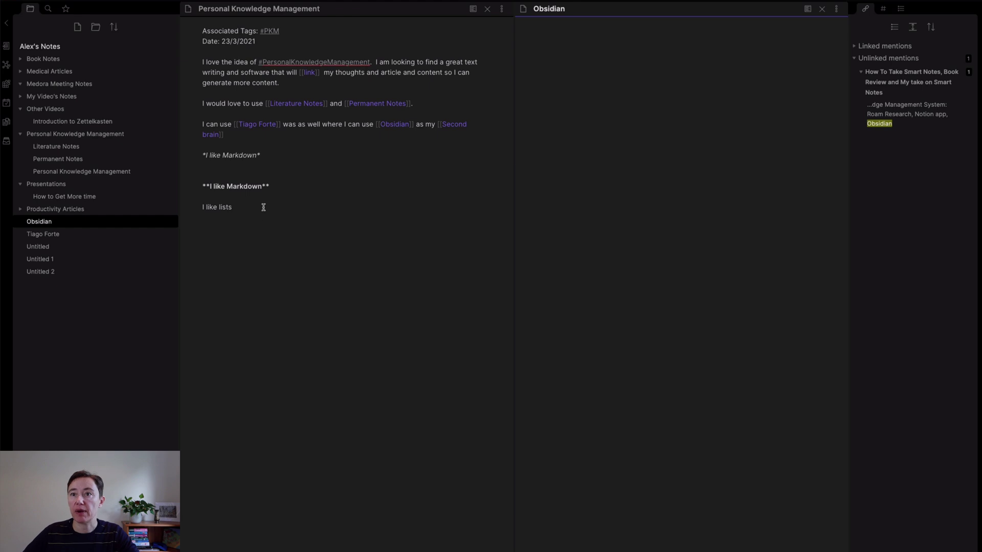
pyautogui.click(263, 207)
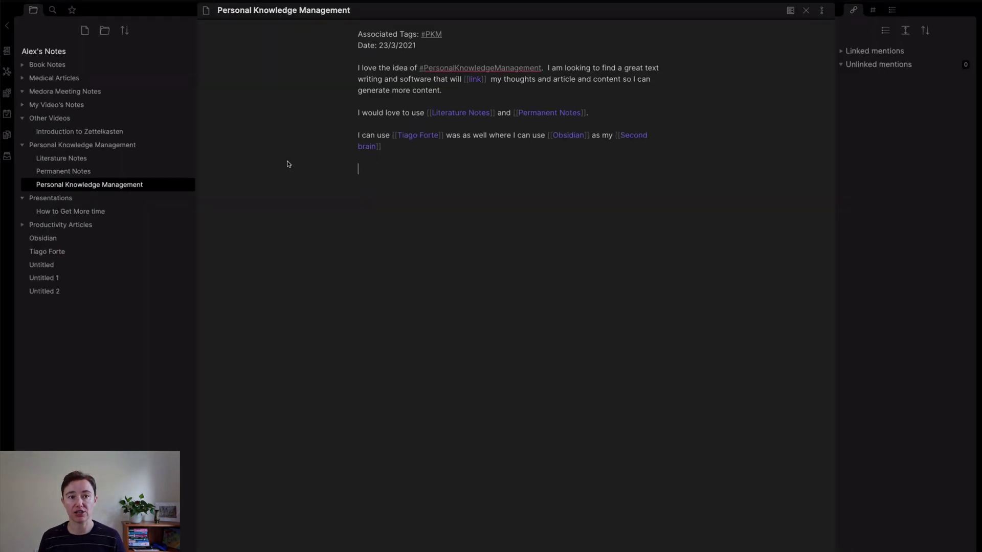
pyautogui.press('super+plus')
pyautogui.press('super+plus')
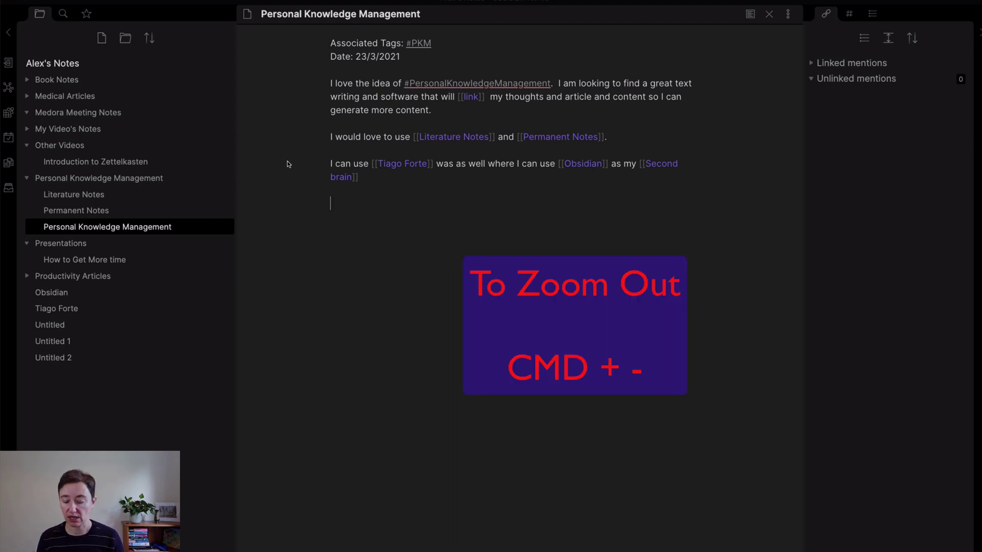
pyautogui.press('super+minus')
pyautogui.press('super+minus')
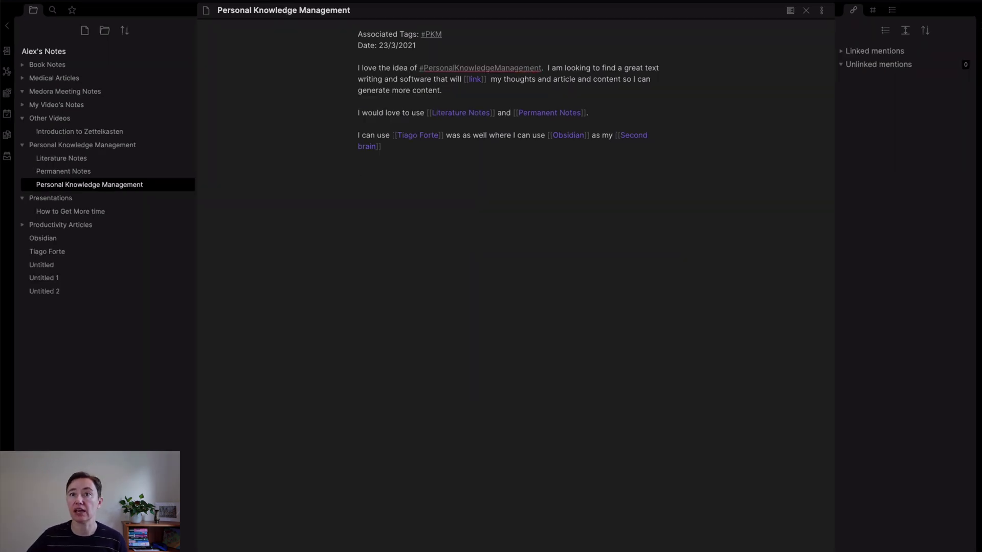
# Open How to Get More time beside Personal Knowledge Management, then add Tiago Forte via the switcher as a third pane
pyautogui.keyDown('super'); pyautogui.click(73, 185); pyautogui.keyUp('super')
pyautogui.keyDown('super'); pyautogui.click(104, 215); pyautogui.keyUp('super')
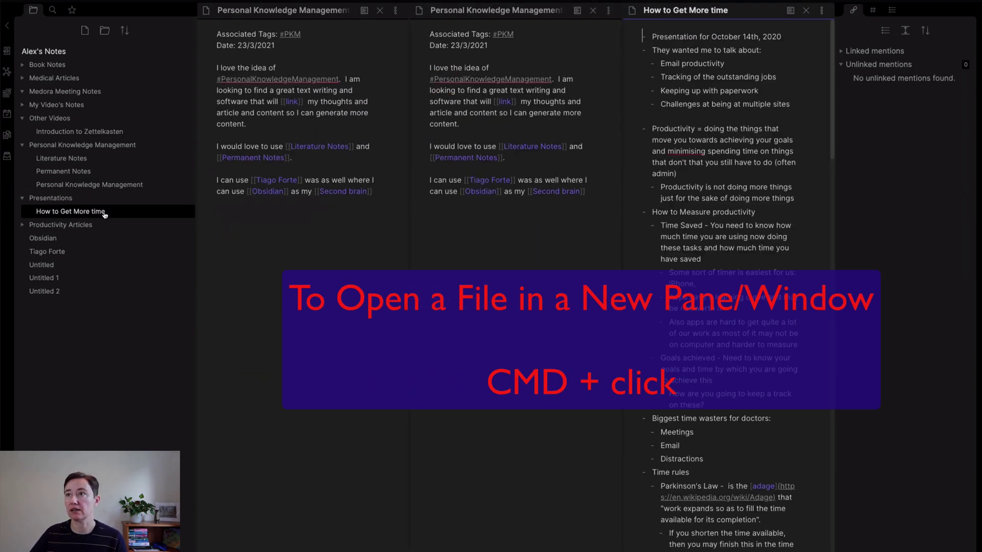
pyautogui.click(592, 10)
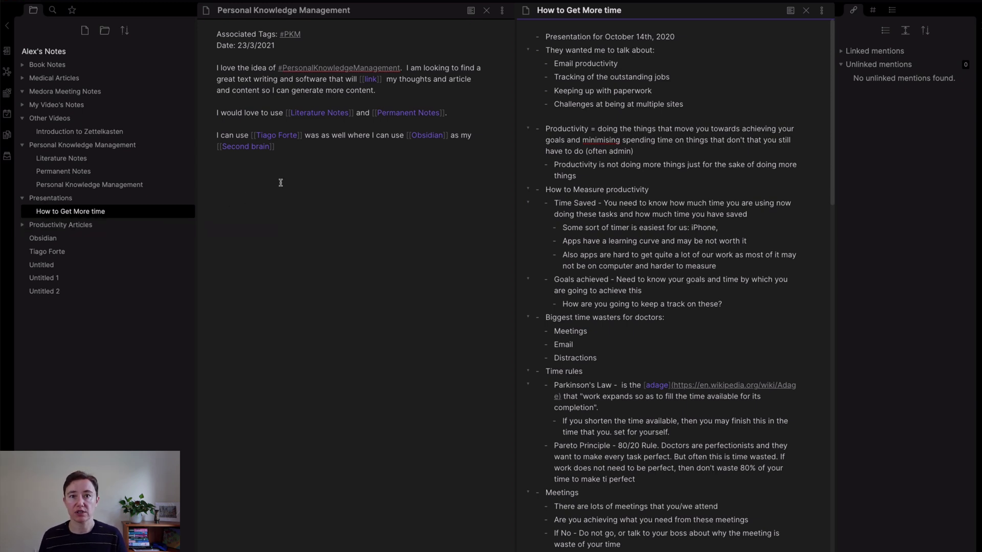
pyautogui.press('super+o')
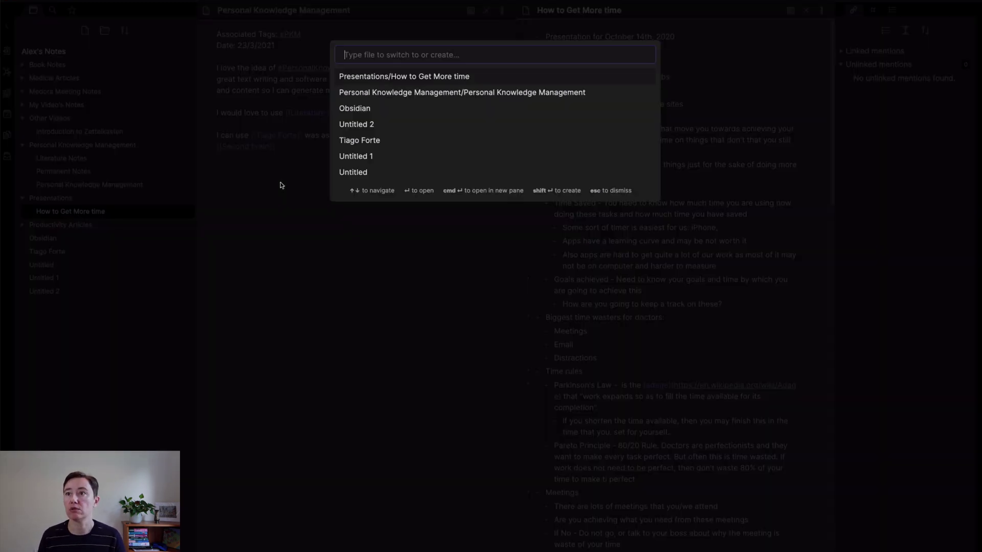
pyautogui.keyDown('super'); pyautogui.click(353, 141); pyautogui.keyUp('super')
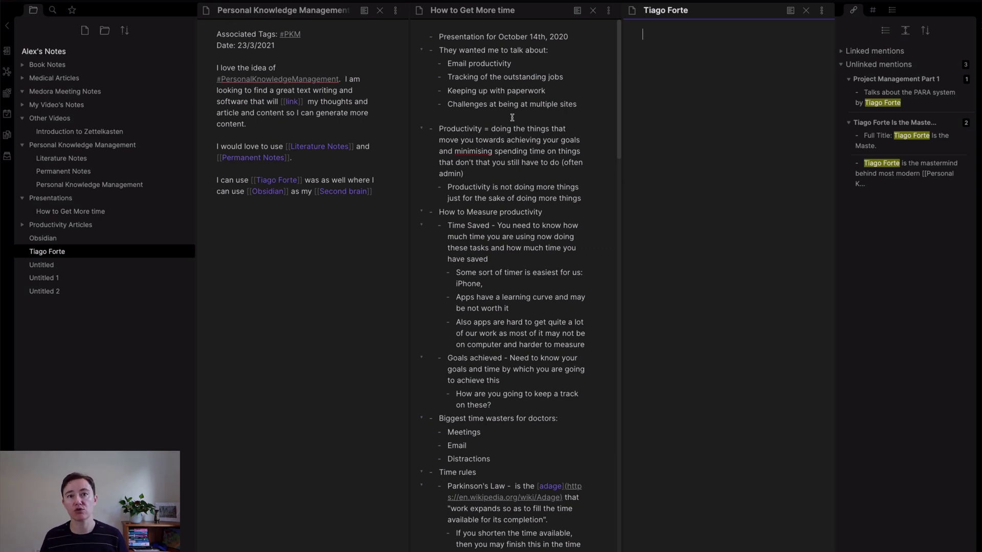
# Close the Tiago Forte and How to Get More time panes and open search across all notes
pyautogui.click(806, 10)
pyautogui.click(806, 10)
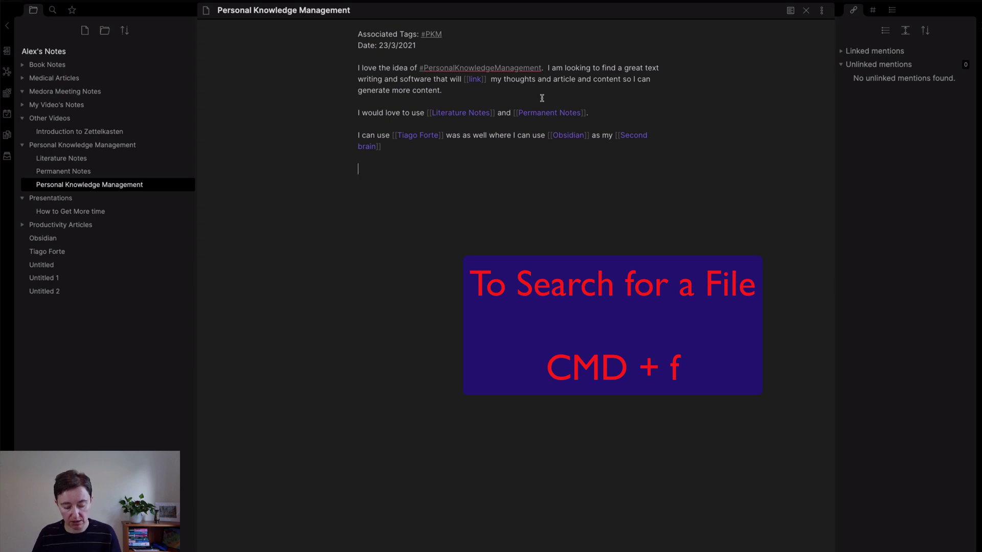
pyautogui.press('super+f')
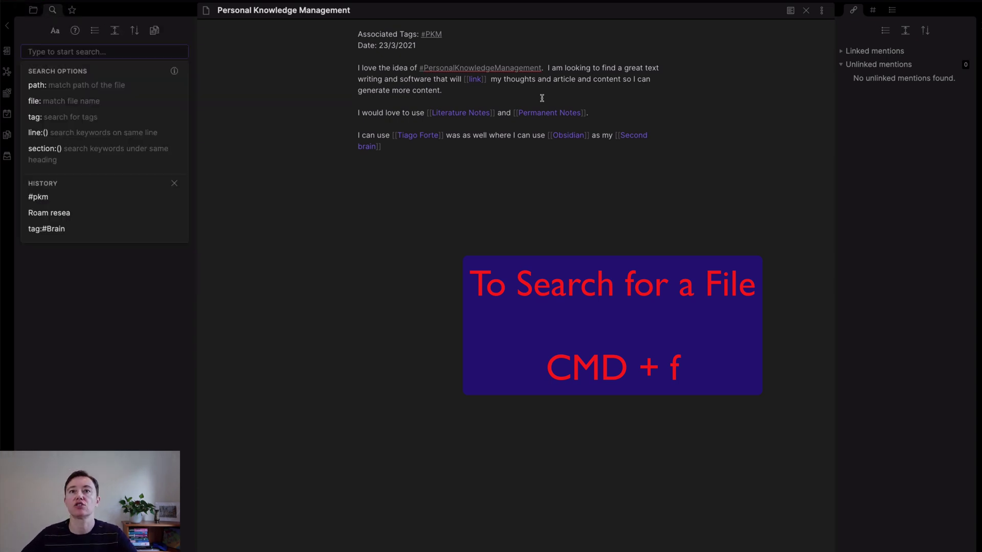